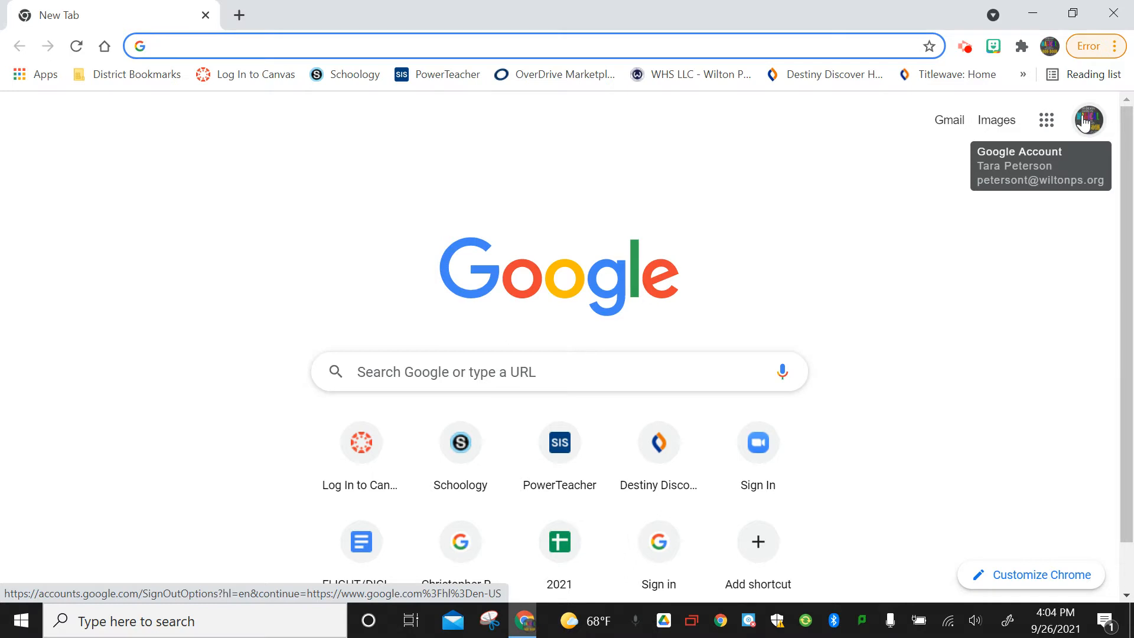
# Open Google Sites from the Google apps grid in Chrome.
pyautogui.click(1043, 128)
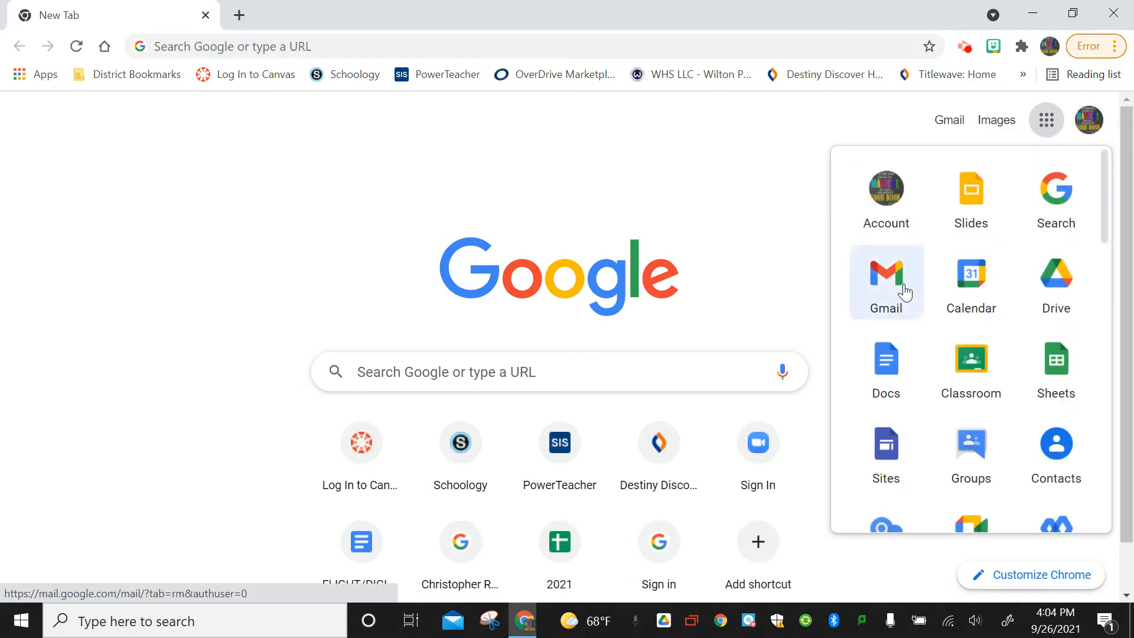
pyautogui.click(884, 473)
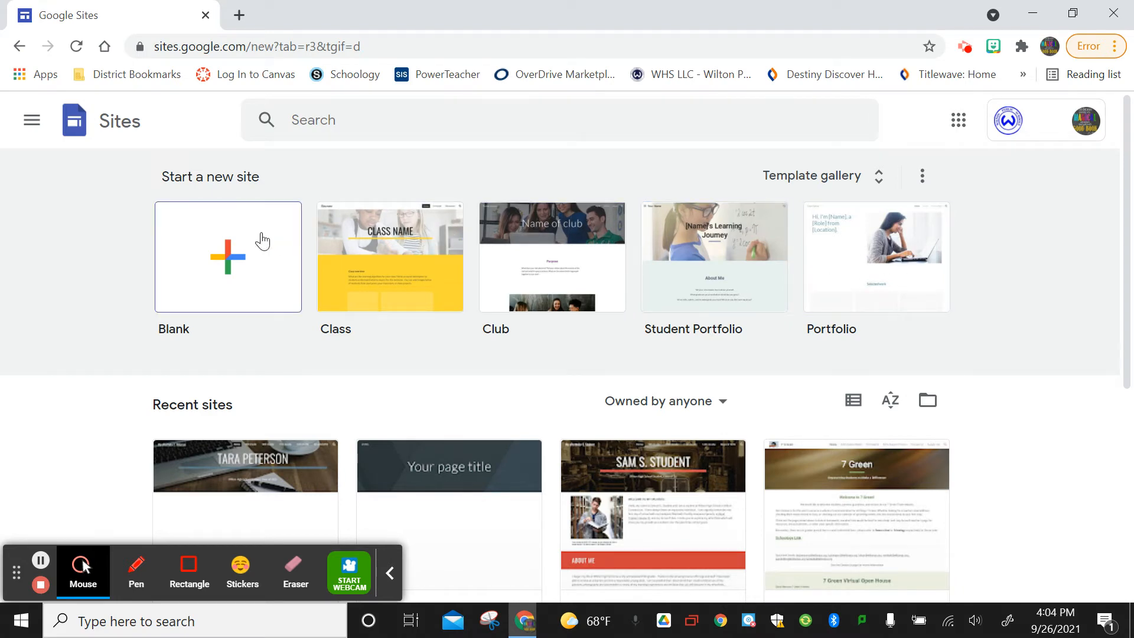
# Start a blank site and name it WHS_ePortfolio_25 followed by the student's surname and initial.
pyautogui.click(227, 254)
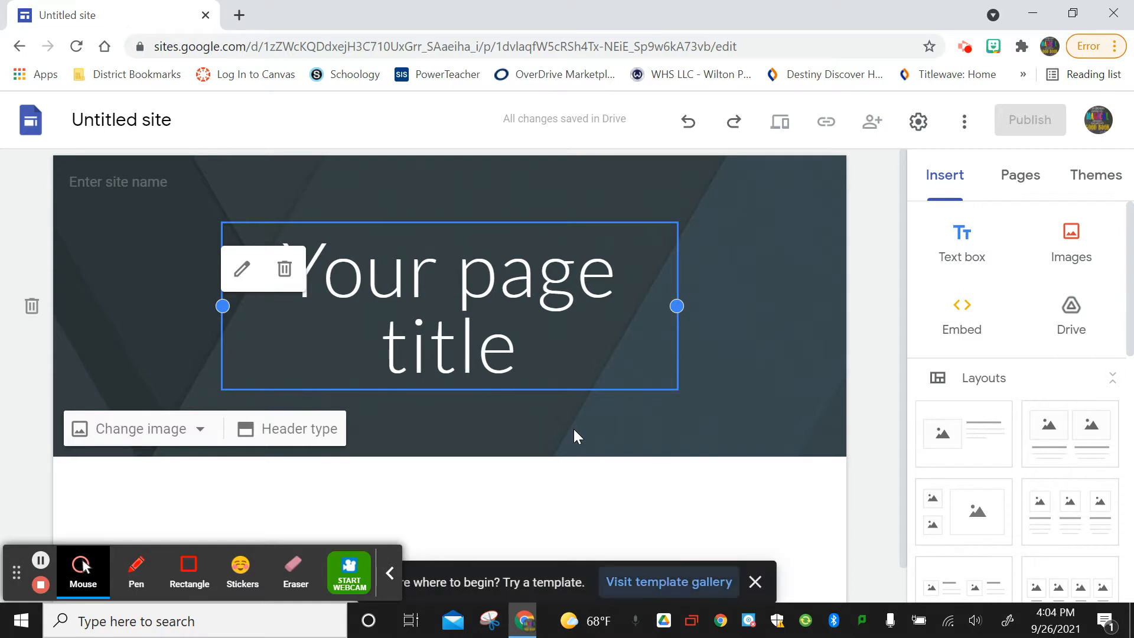
pyautogui.click(147, 121)
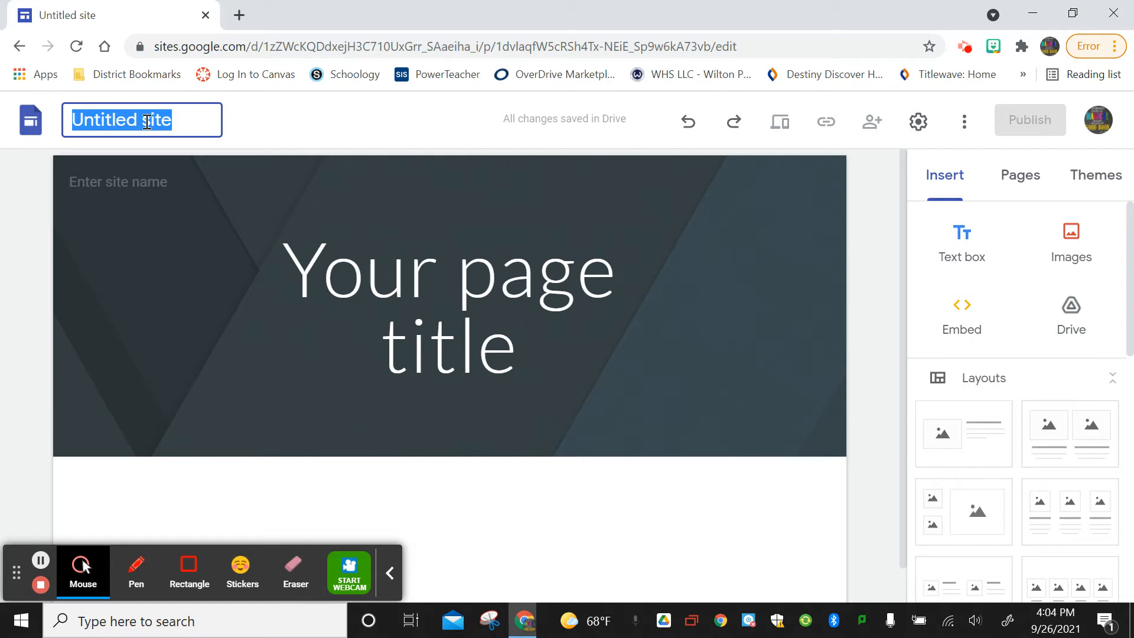
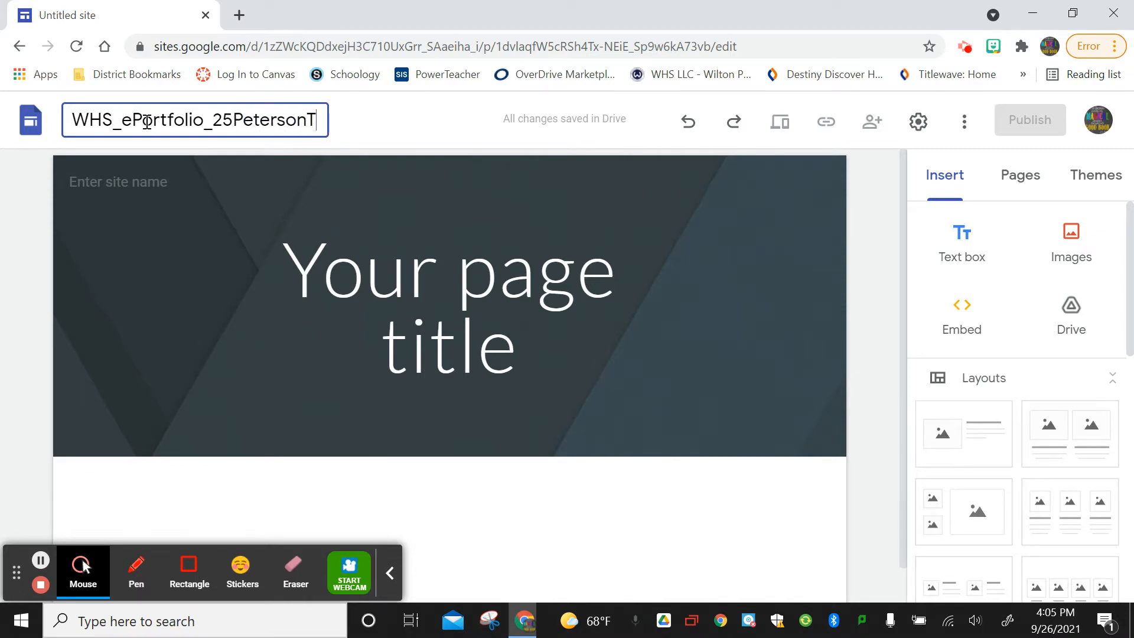
pyautogui.click(562, 534)
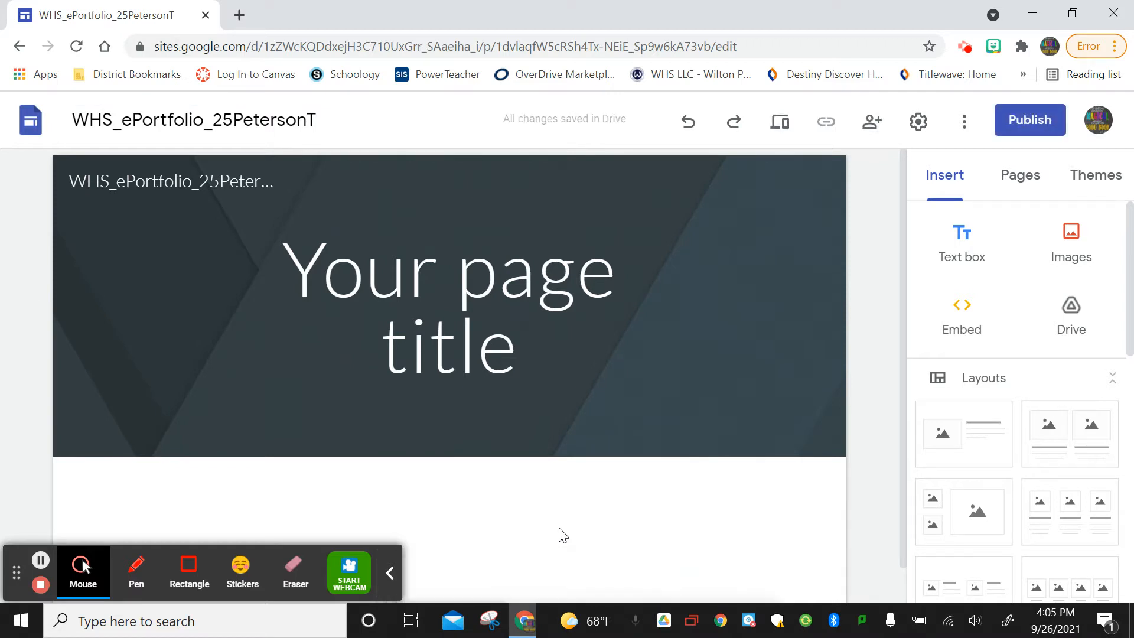
# Rename the header site name to 'My ePortfolio:' followed by the student's initial and surname.
pyautogui.moveTo(129, 180)
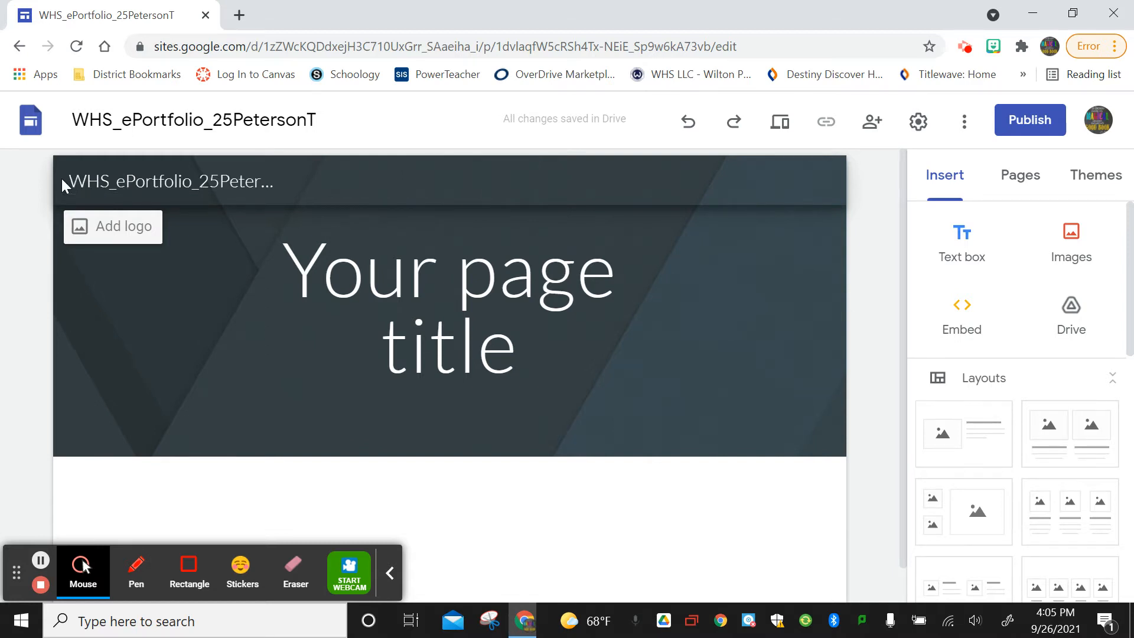
pyautogui.moveTo(69, 180); pyautogui.dragTo(311, 201)
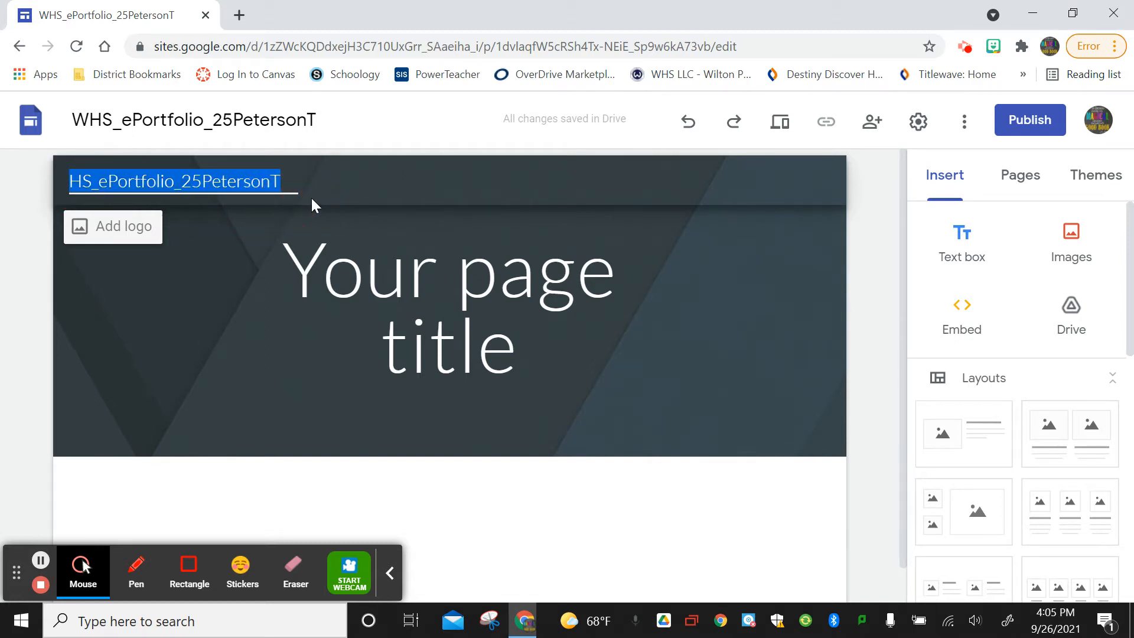
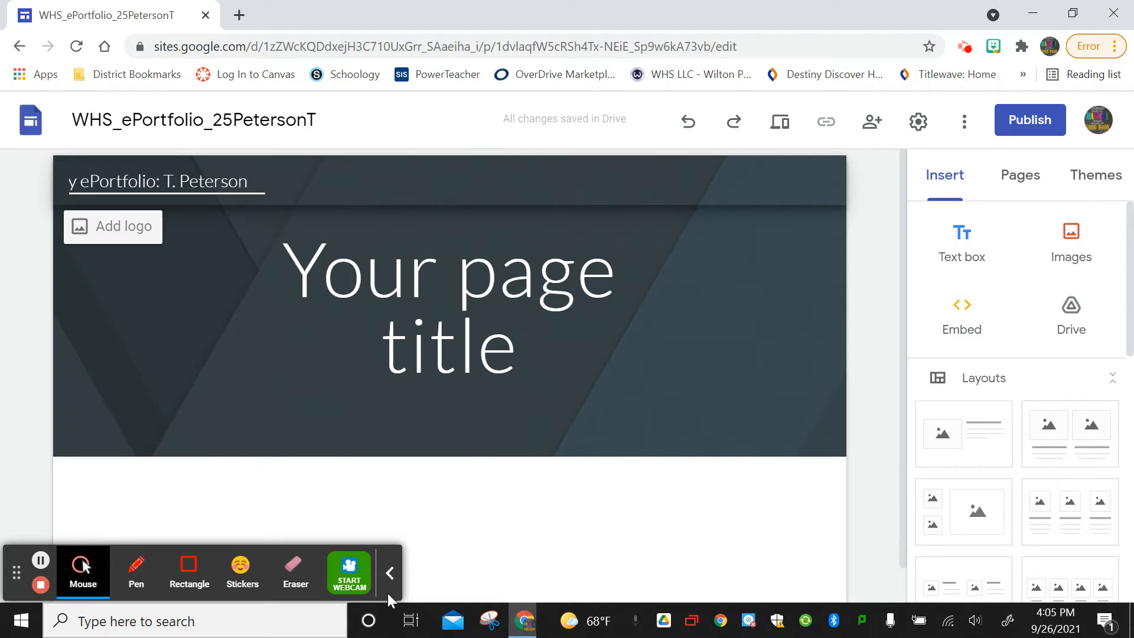
pyautogui.click(492, 498)
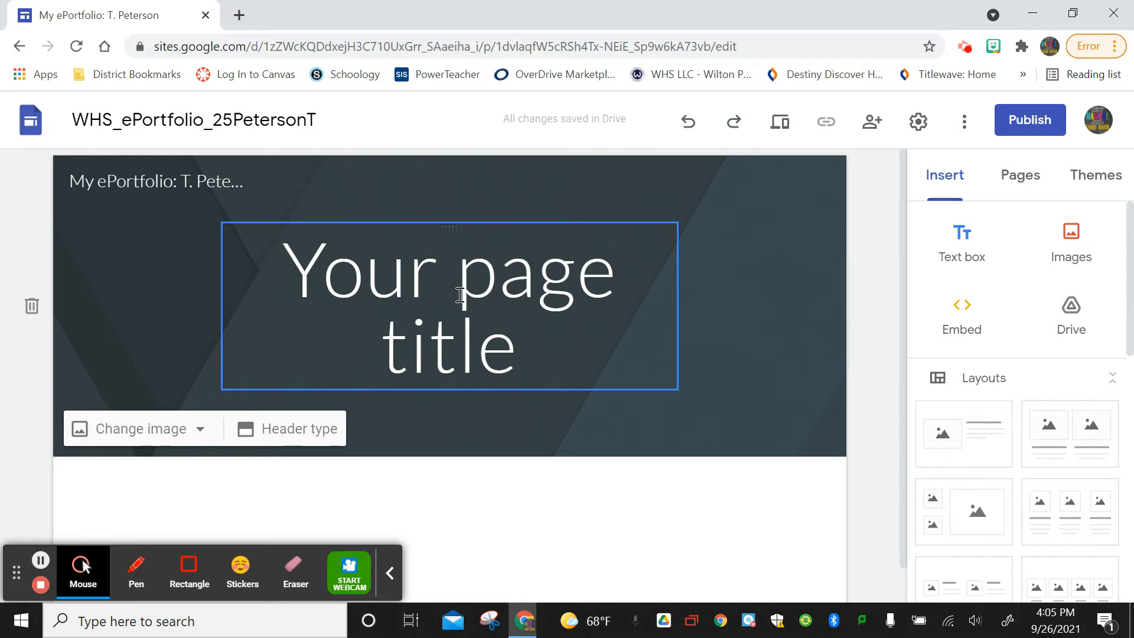
# Replace 'Your page title' with the student's full name and widen the title box on both sides.
pyautogui.moveTo(517, 358); pyautogui.dragTo(265, 265)
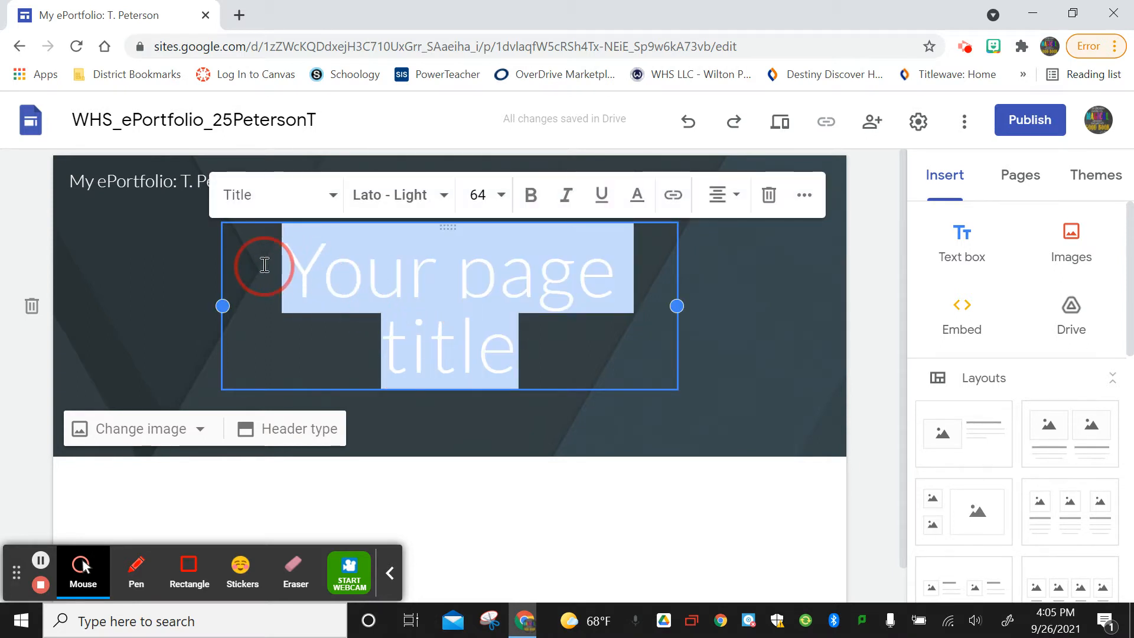
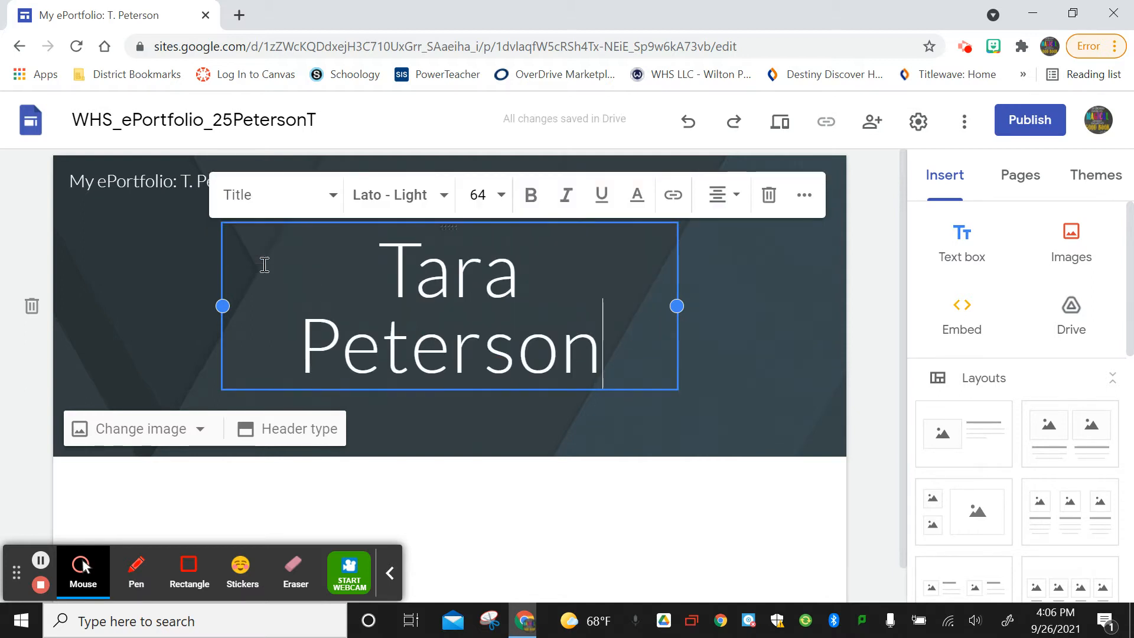
pyautogui.click(677, 306)
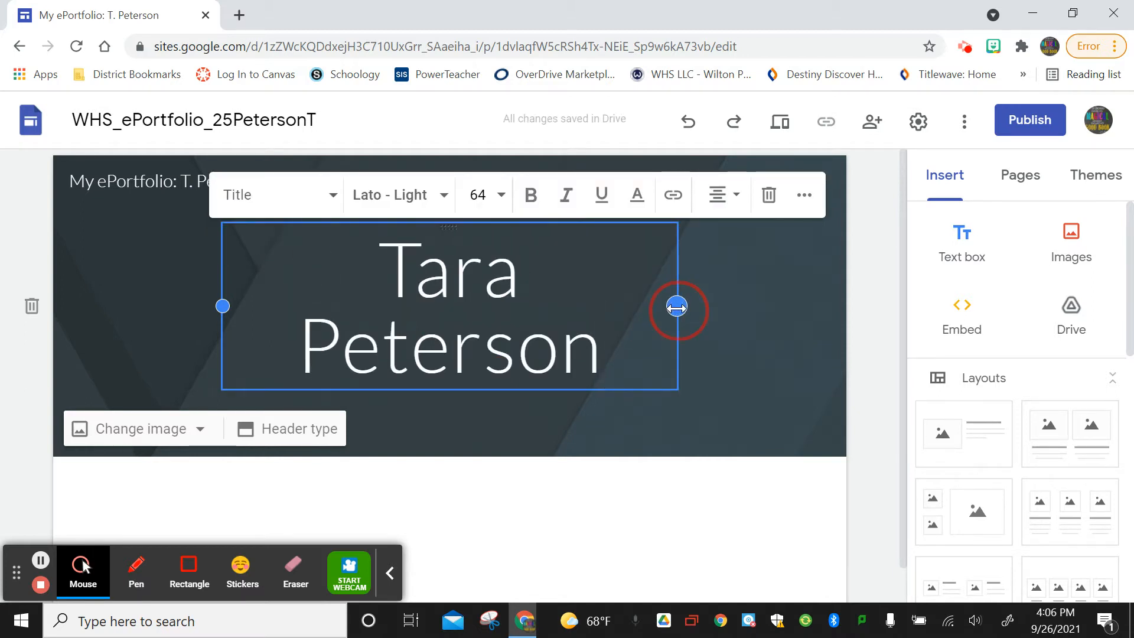
pyautogui.moveTo(677, 306); pyautogui.dragTo(738, 307)
pyautogui.click(223, 306)
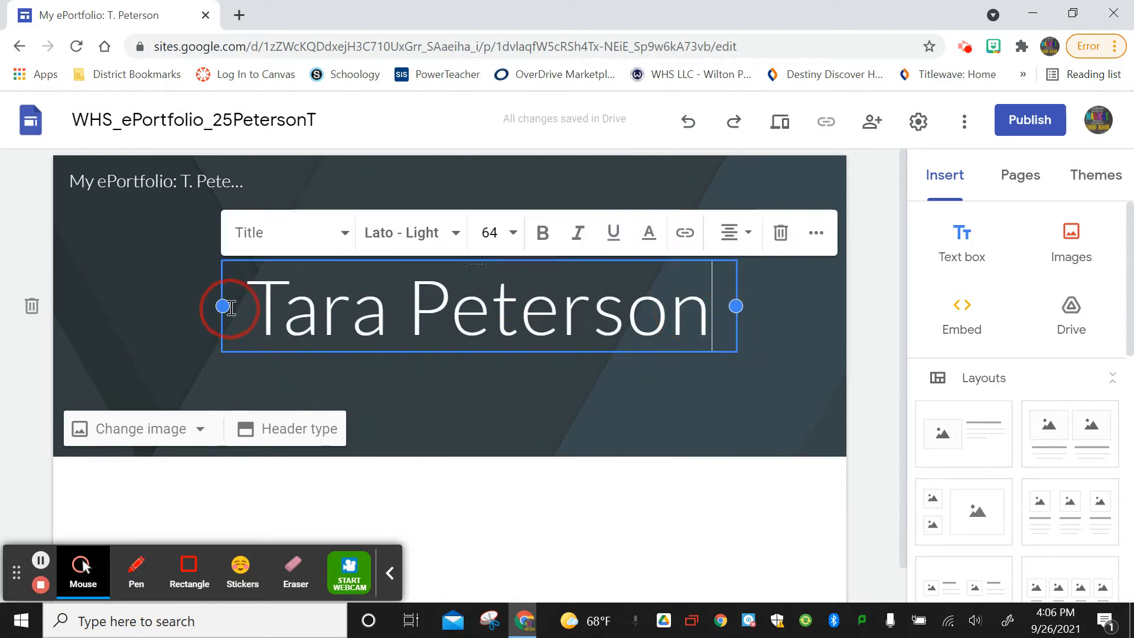
pyautogui.moveTo(223, 306); pyautogui.dragTo(163, 306)
pyautogui.click(738, 319)
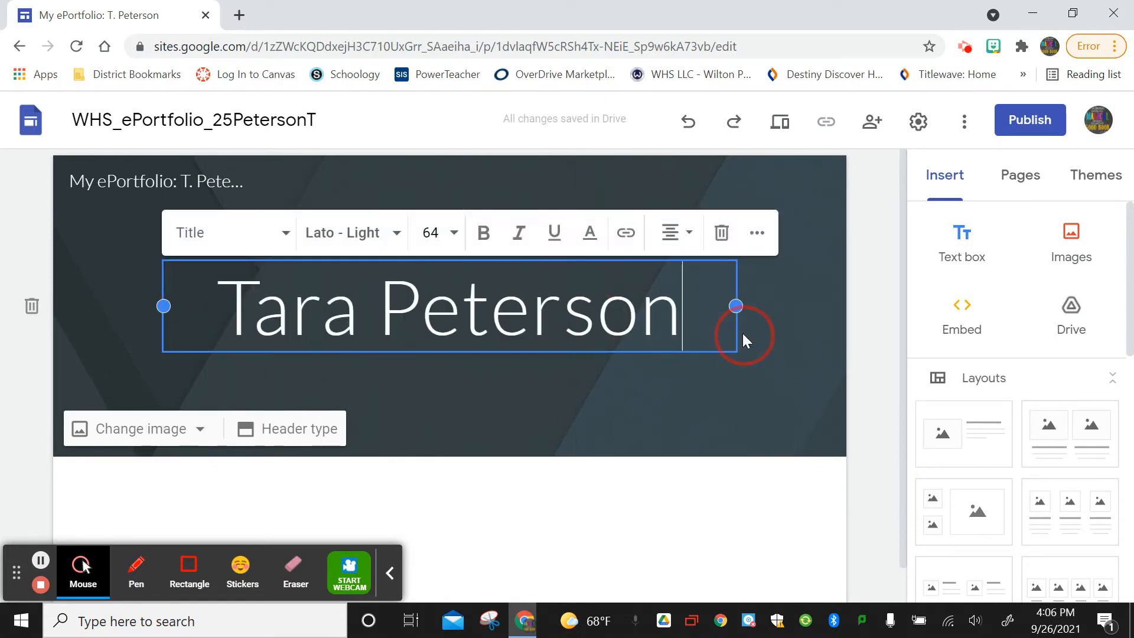
# Set the header background to the Gallery photo of a laptop, coffee cup and notebook.
pyautogui.click(468, 401)
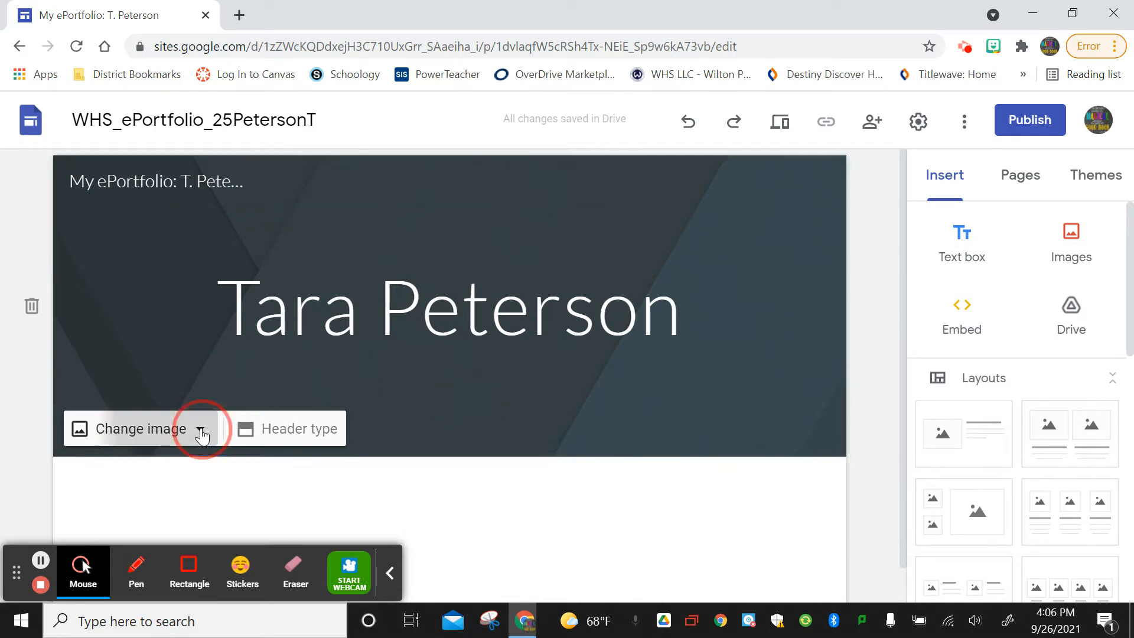
pyautogui.click(201, 431)
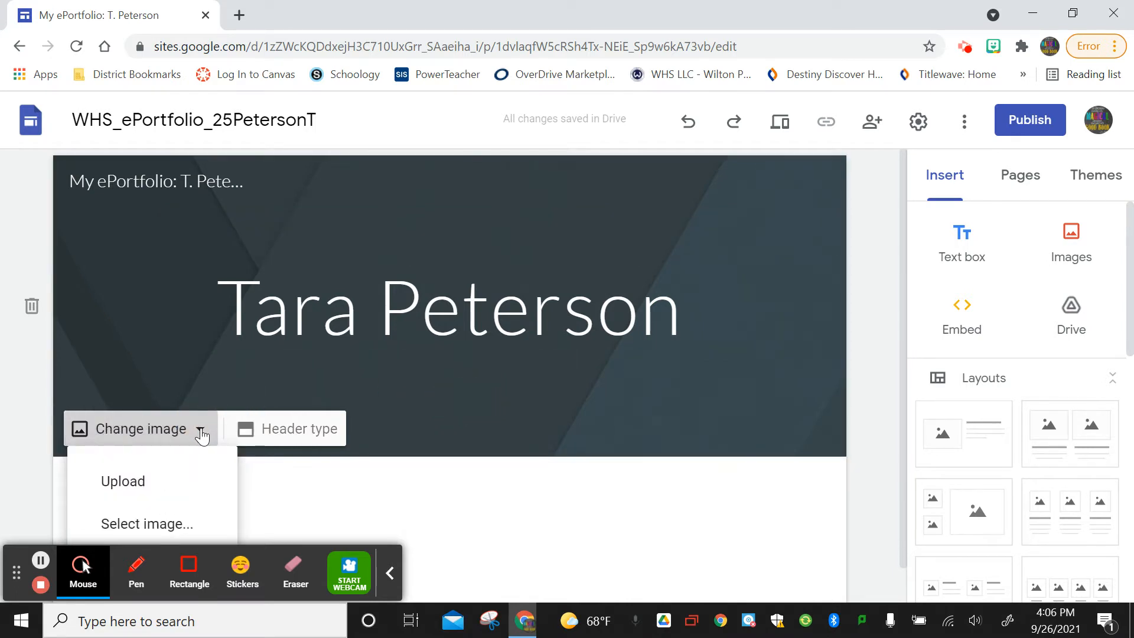
pyautogui.click(177, 525)
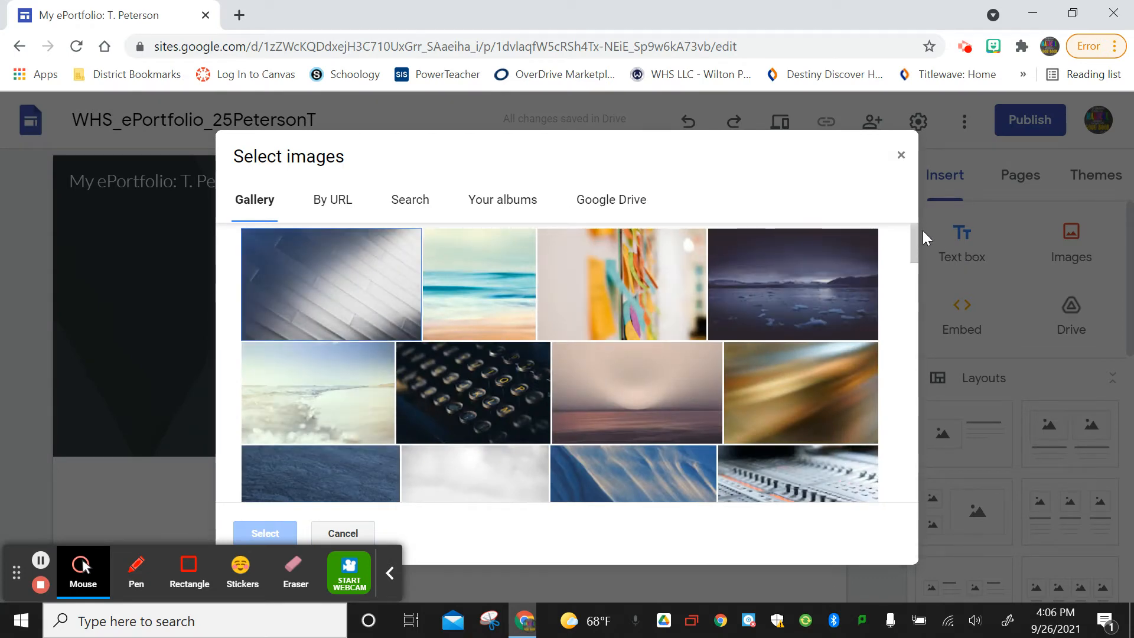
pyautogui.moveTo(914, 236); pyautogui.dragTo(916, 288)
pyautogui.click(652, 338)
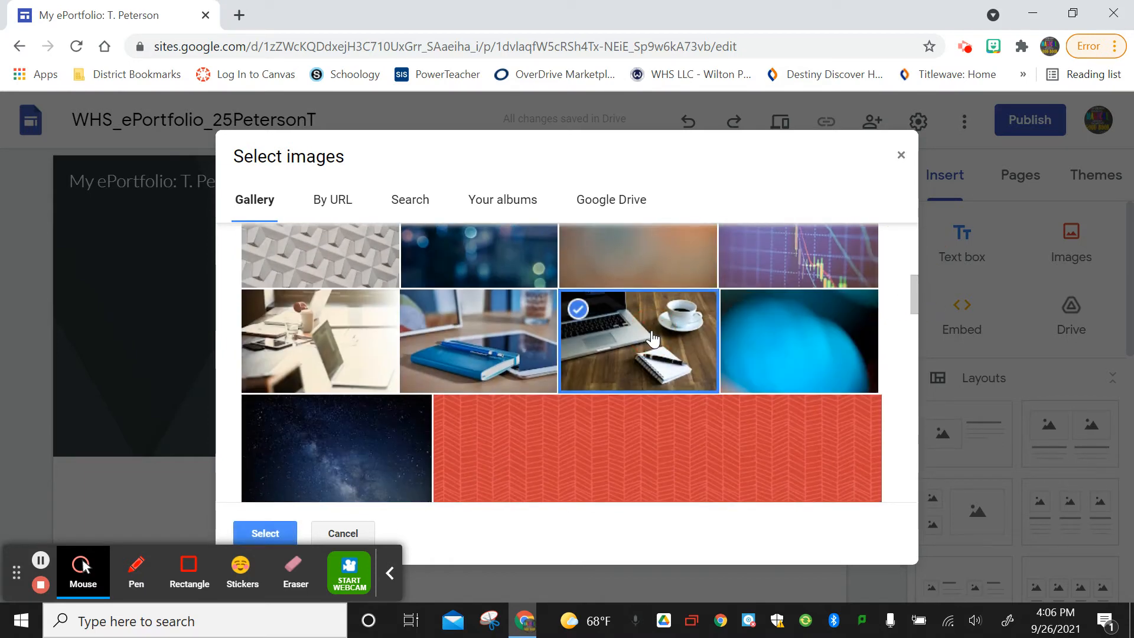
pyautogui.click(274, 530)
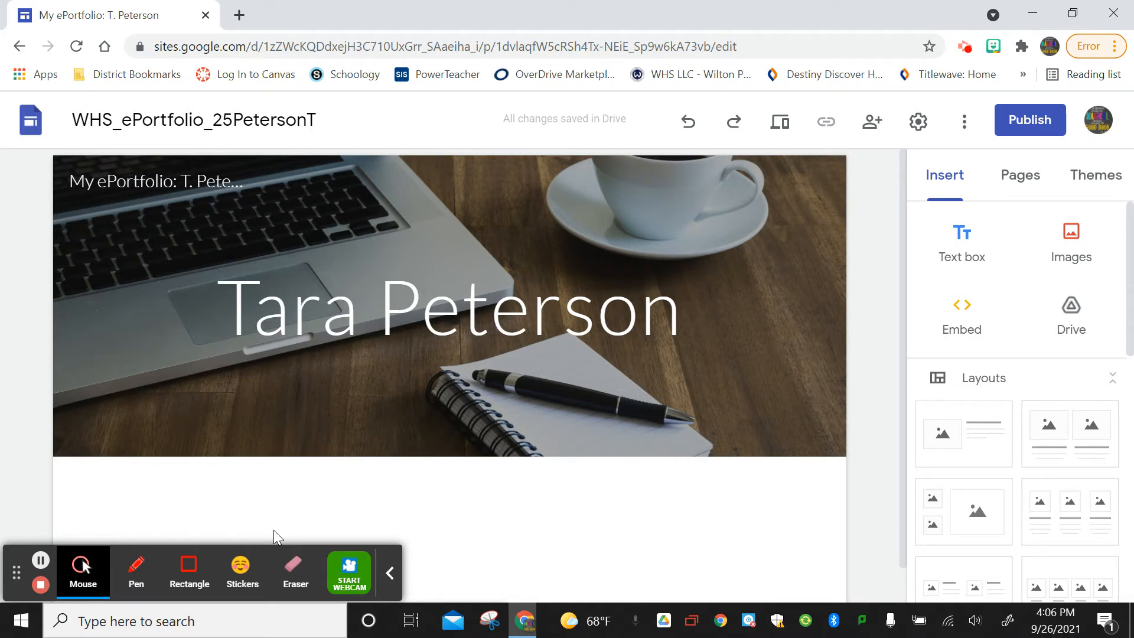
pyautogui.moveTo(142, 411)
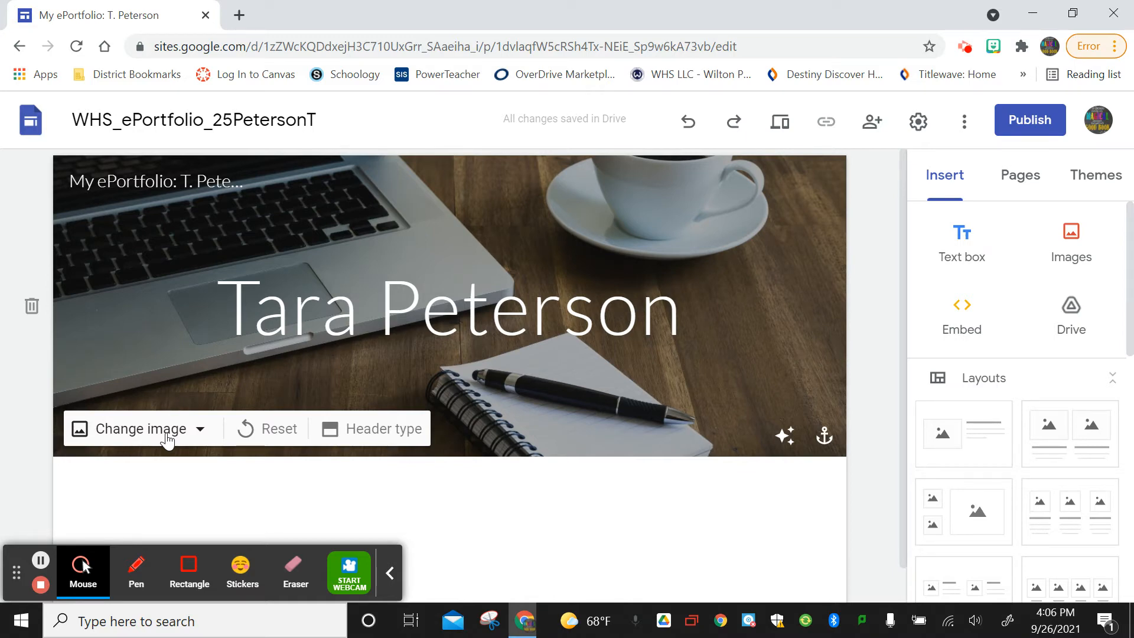
# Add 'Wilton High School Student, Class of 2025' below the title and centre the header text.
pyautogui.click(701, 309)
pyautogui.press('Return')
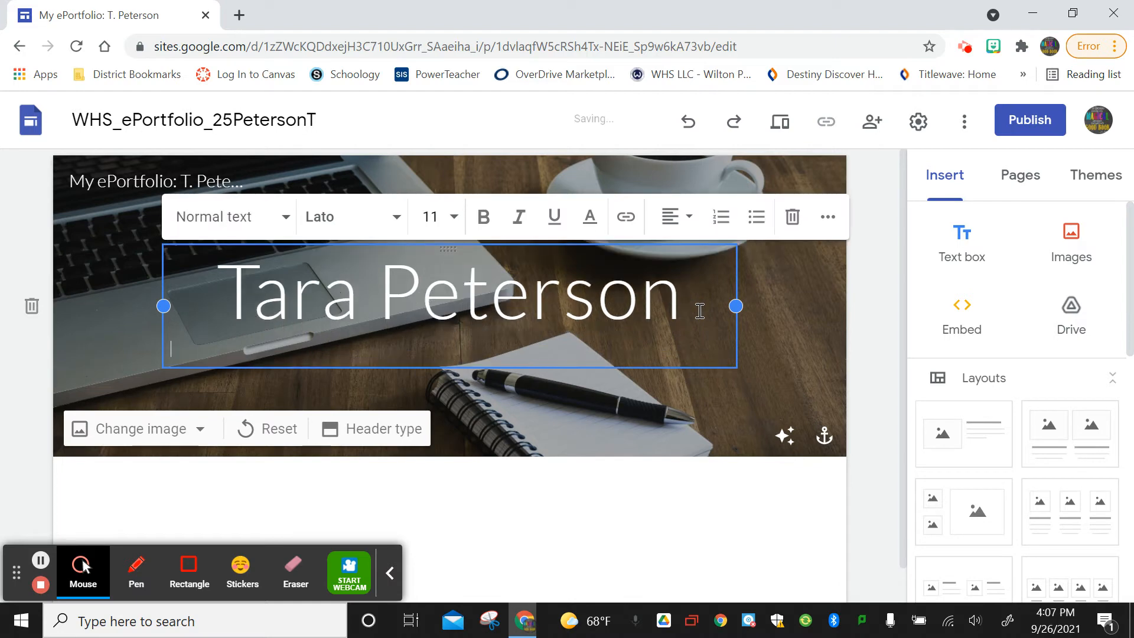
pyautogui.write('wi')
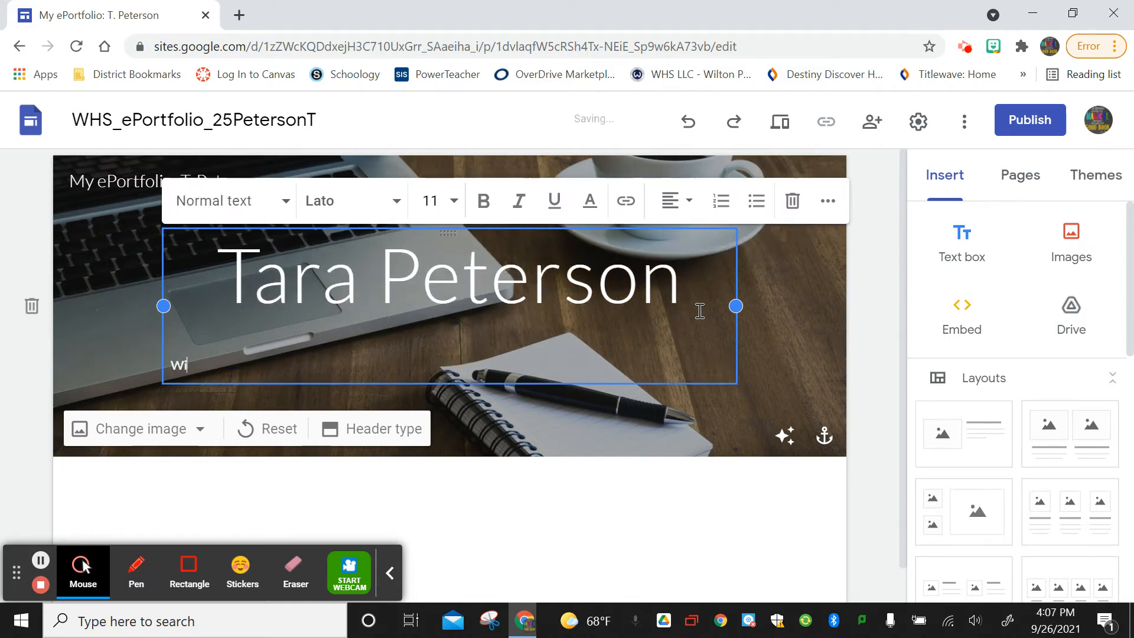
pyautogui.write('lton High School Stud')
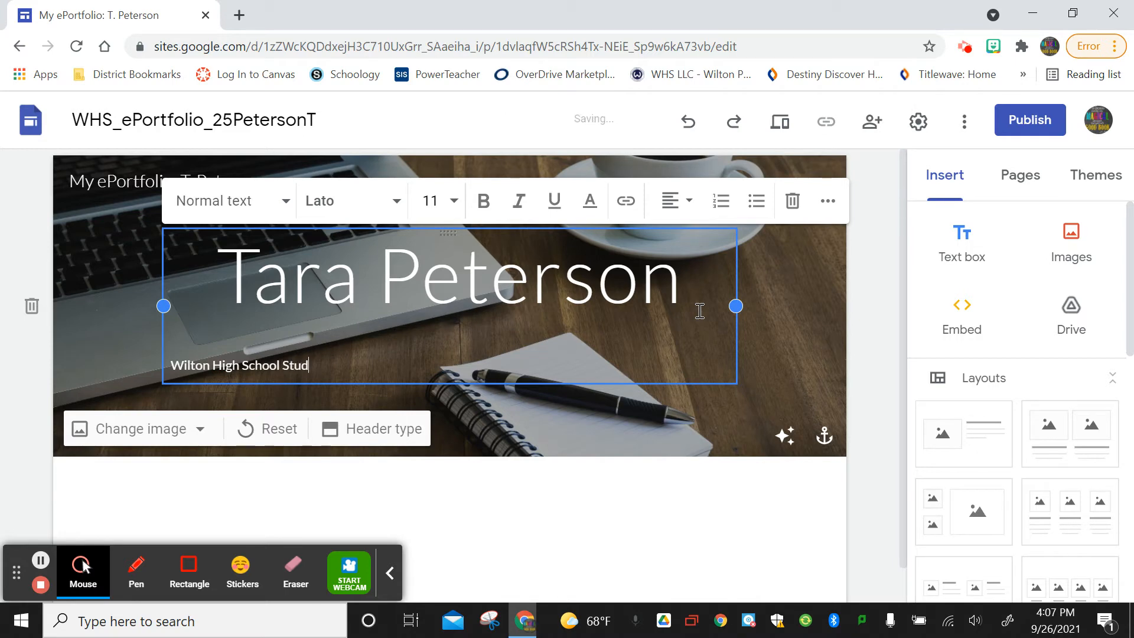
pyautogui.write('ent,')
pyautogui.write('Class of 2025')
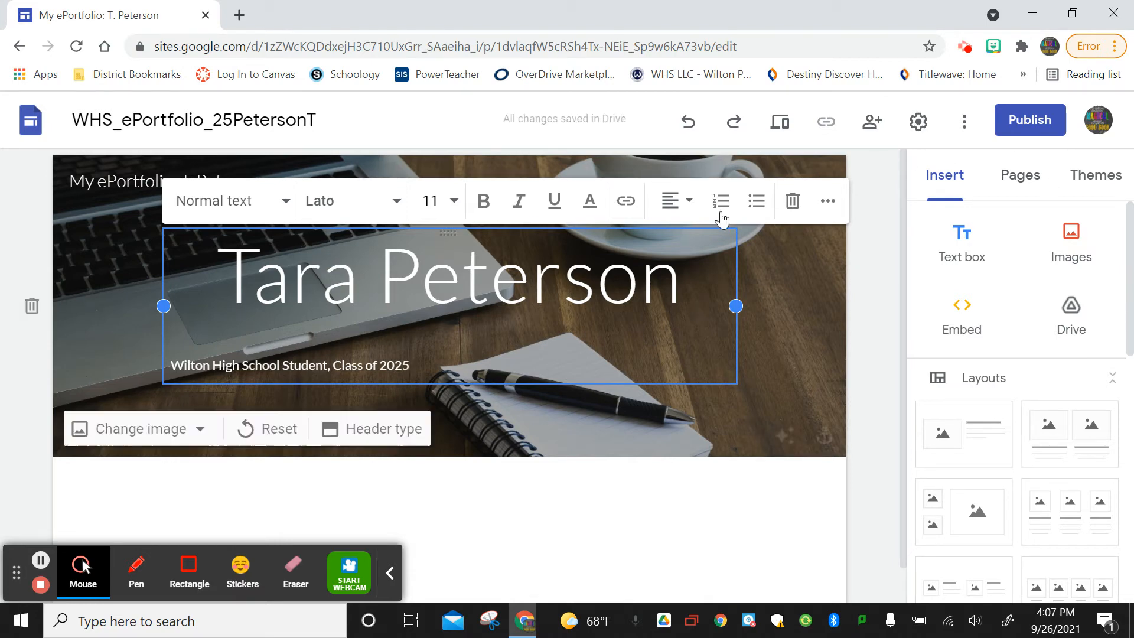
pyautogui.click(676, 201)
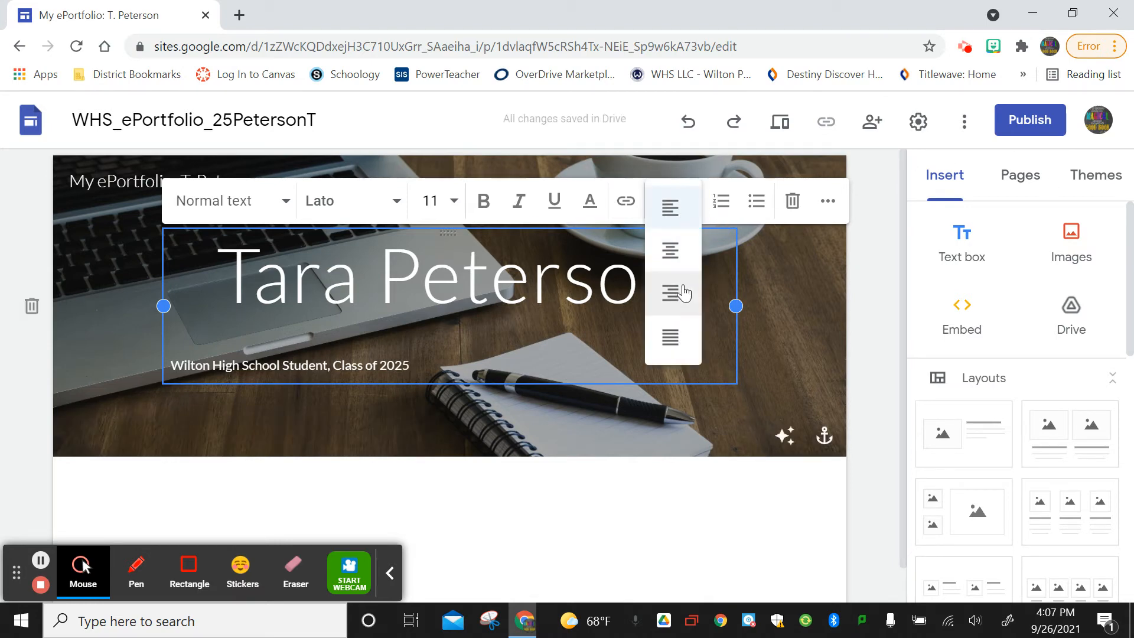
pyautogui.click(673, 253)
pyautogui.click(680, 435)
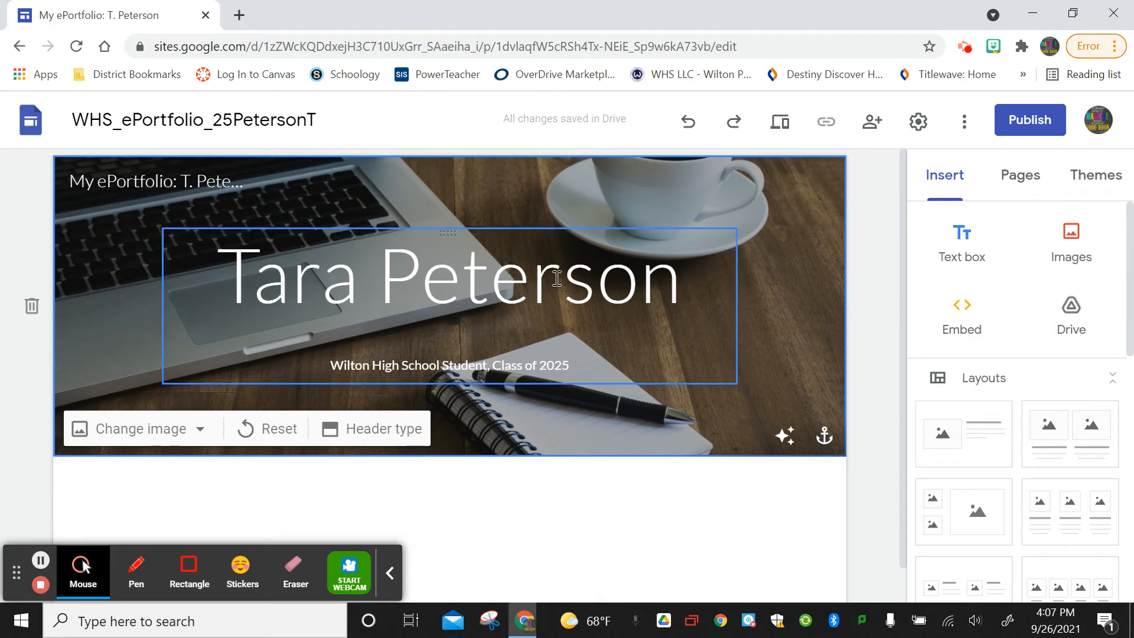
pyautogui.click(362, 430)
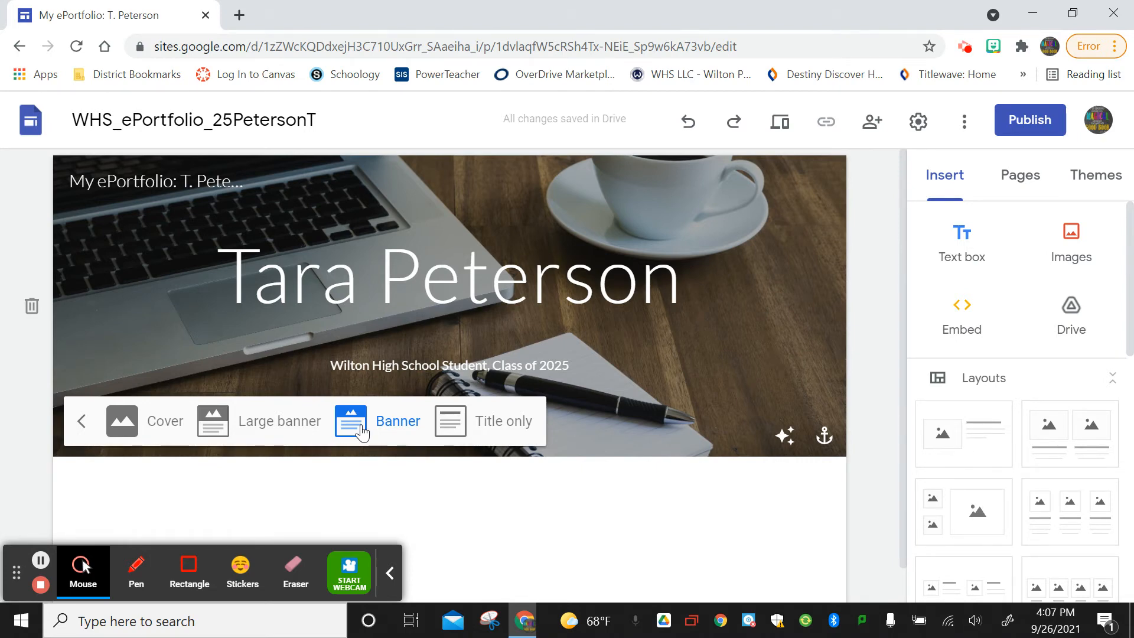
pyautogui.click(462, 422)
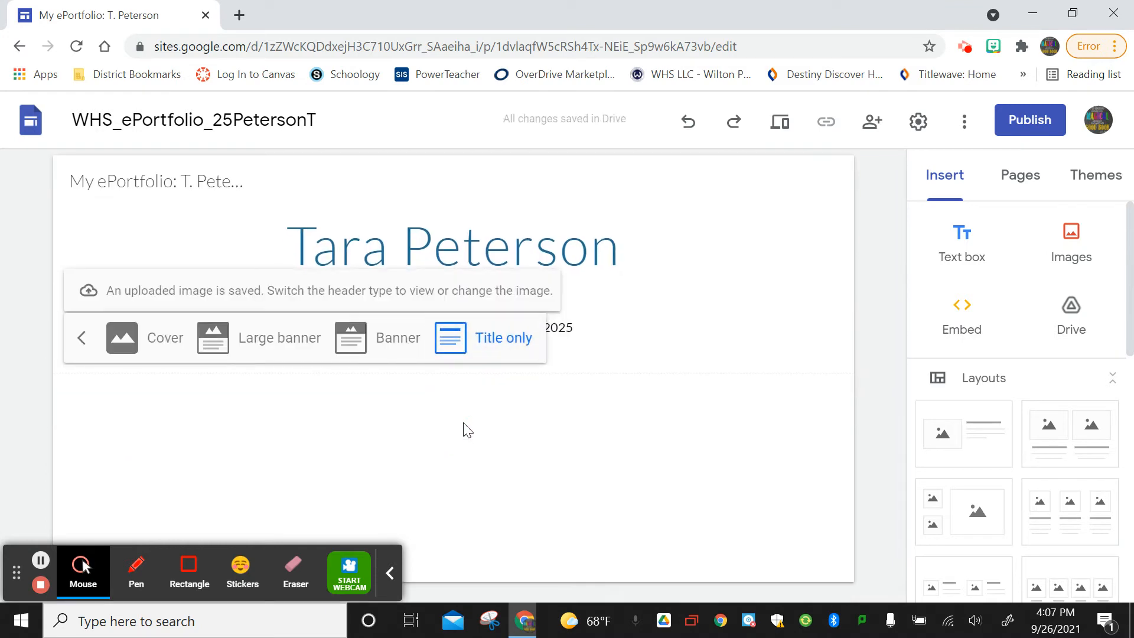
pyautogui.click(366, 353)
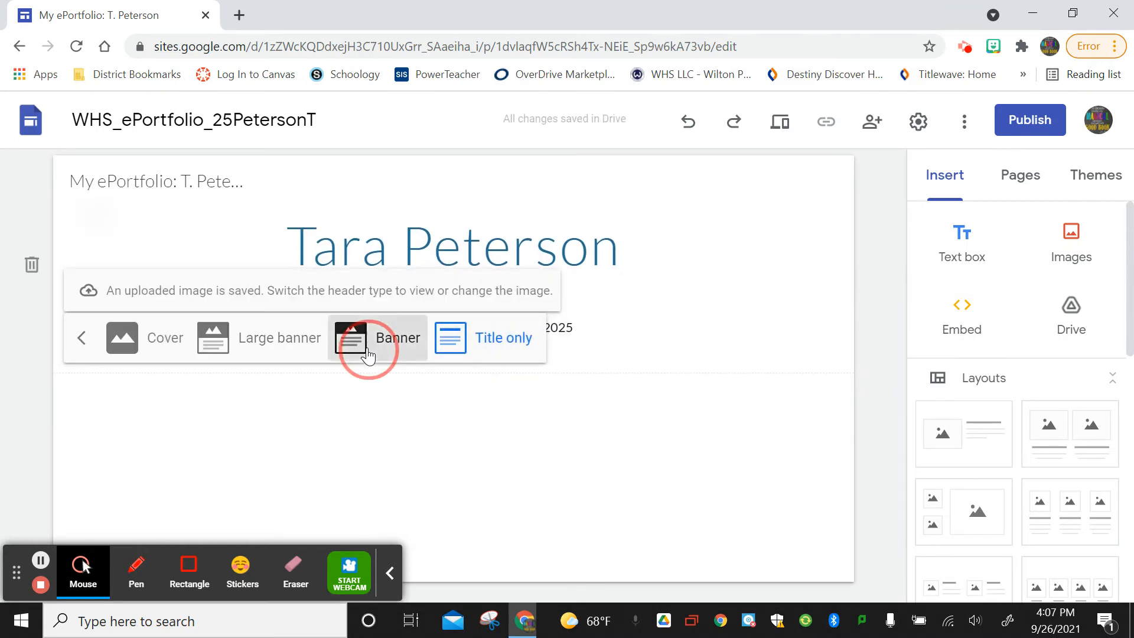
pyautogui.click(247, 420)
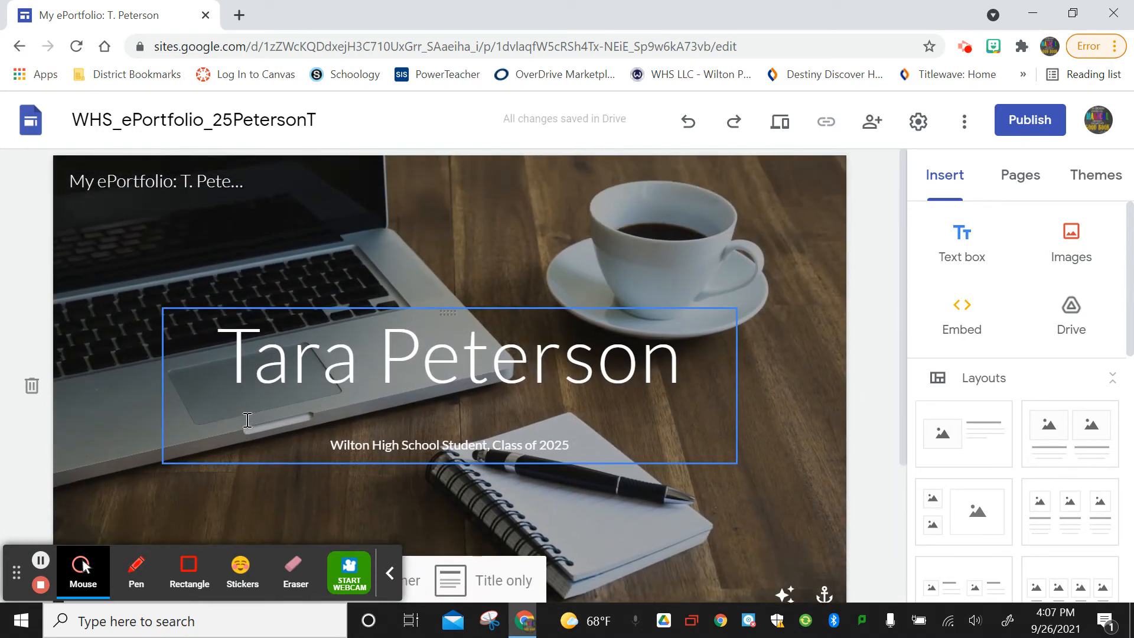
pyautogui.scroll(-3, 247, 421)
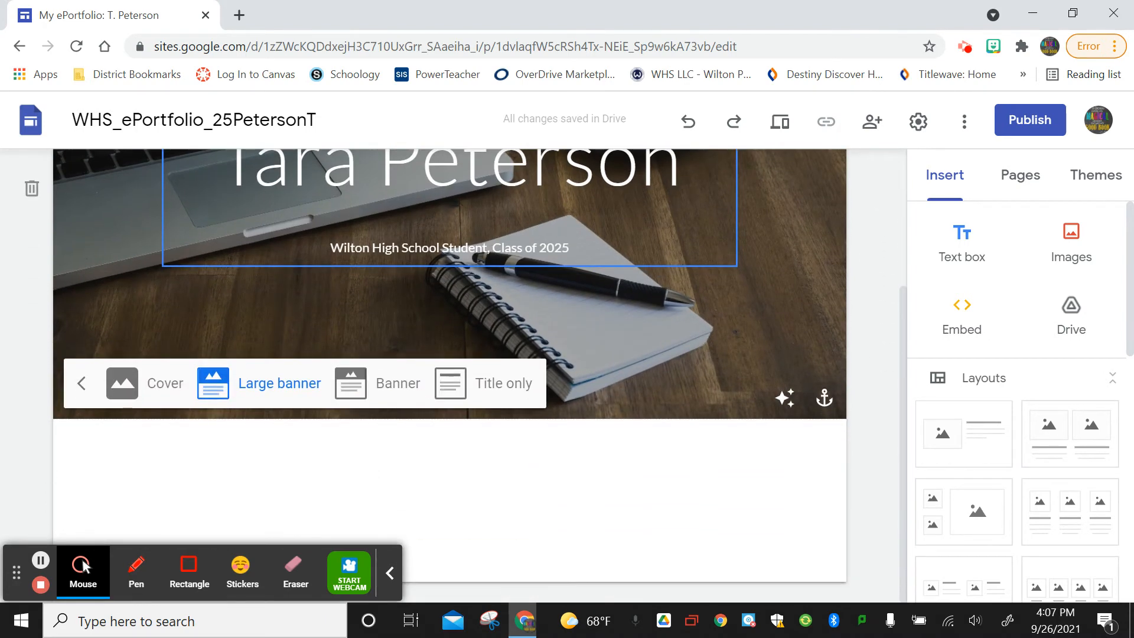
pyautogui.click(136, 383)
pyautogui.click(392, 384)
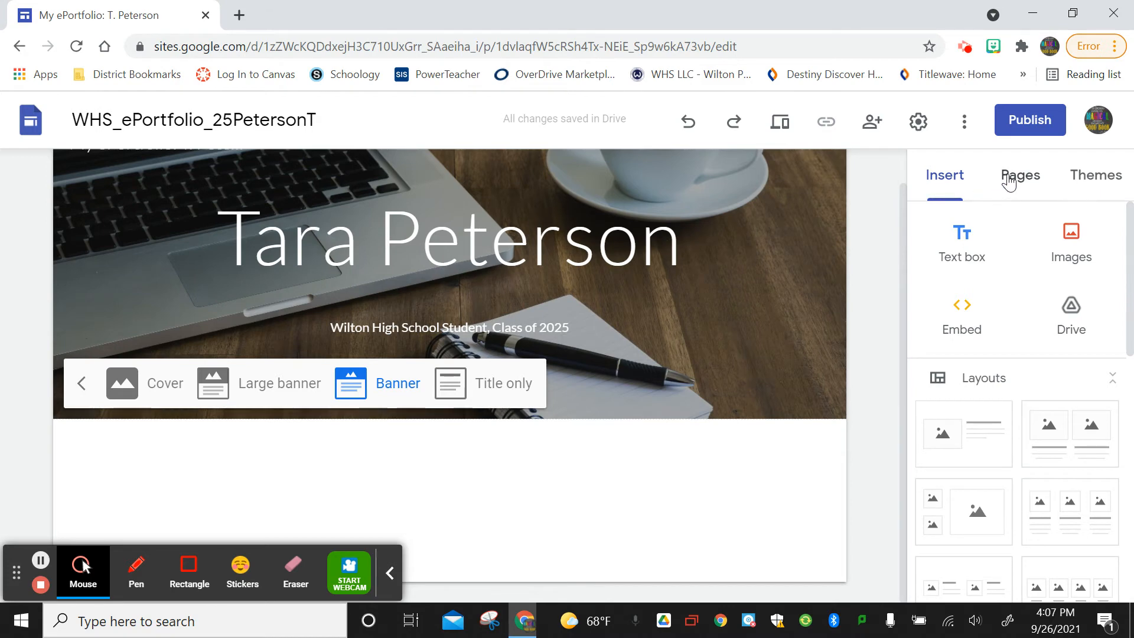
# Preview the Aristotle, Diplomat, Vision and Level themes in the Themes panel.
pyautogui.click(1090, 186)
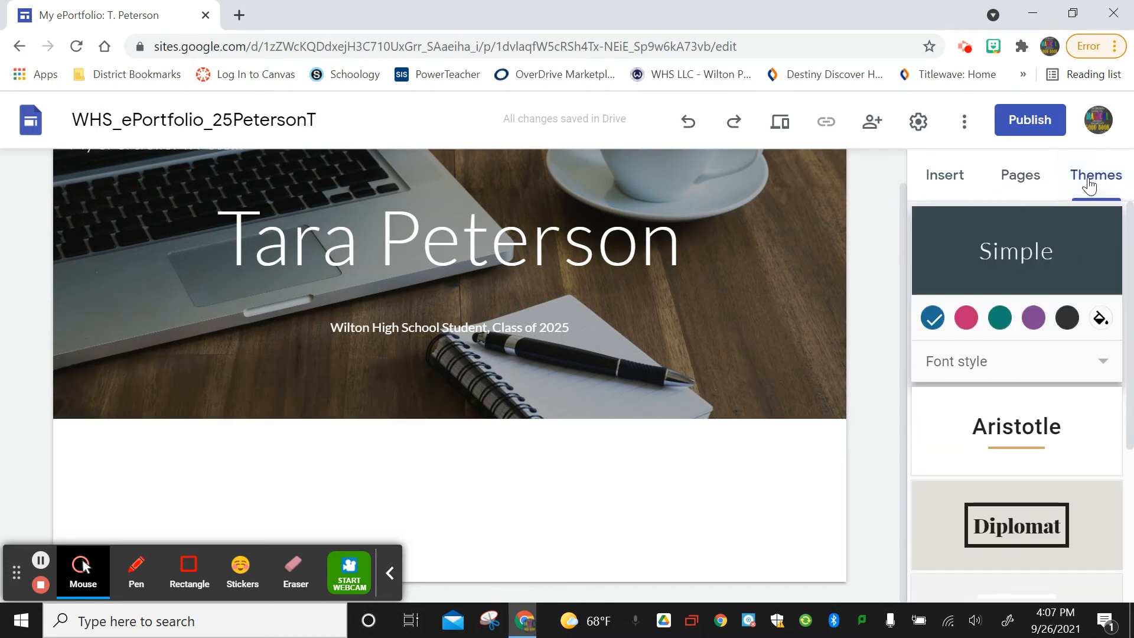
pyautogui.click(1021, 419)
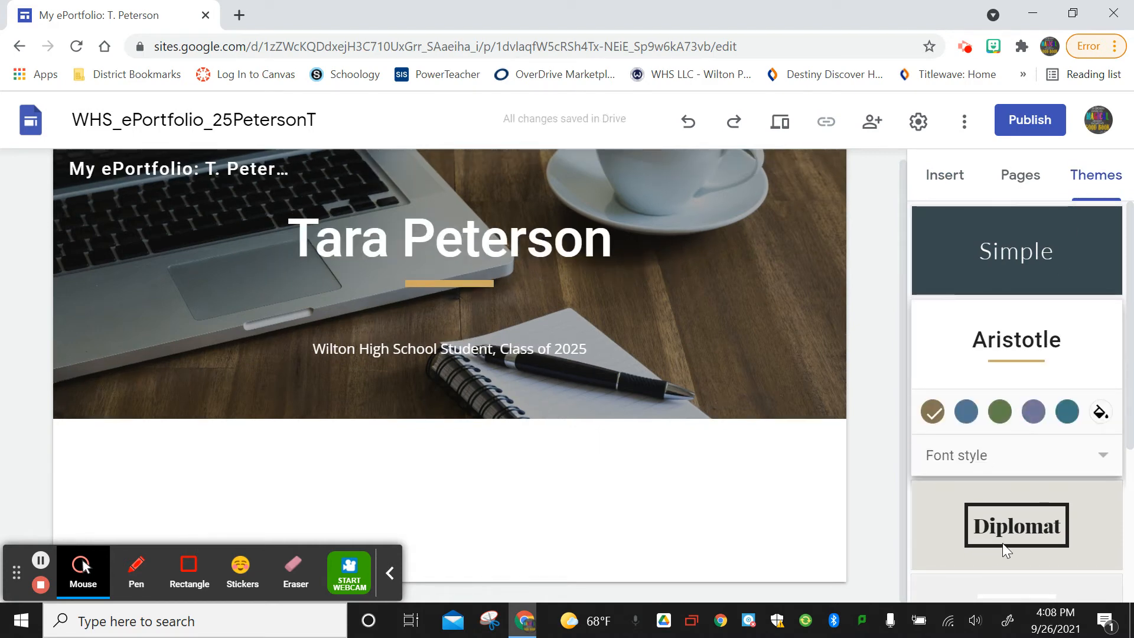
pyautogui.click(1023, 541)
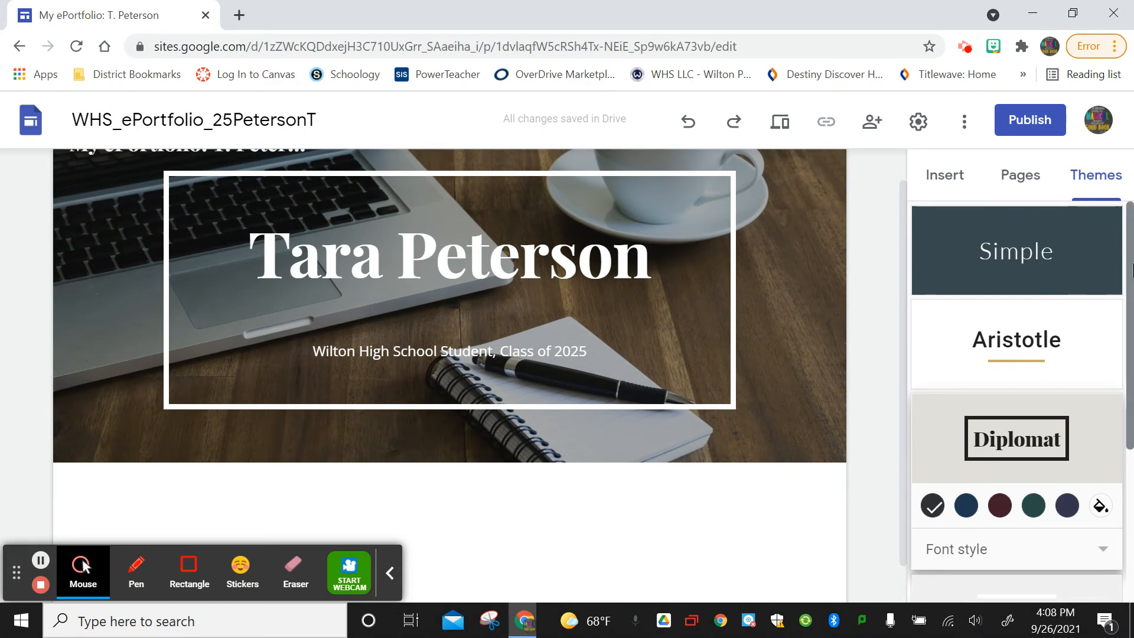
pyautogui.moveTo(1129, 269); pyautogui.dragTo(1132, 402)
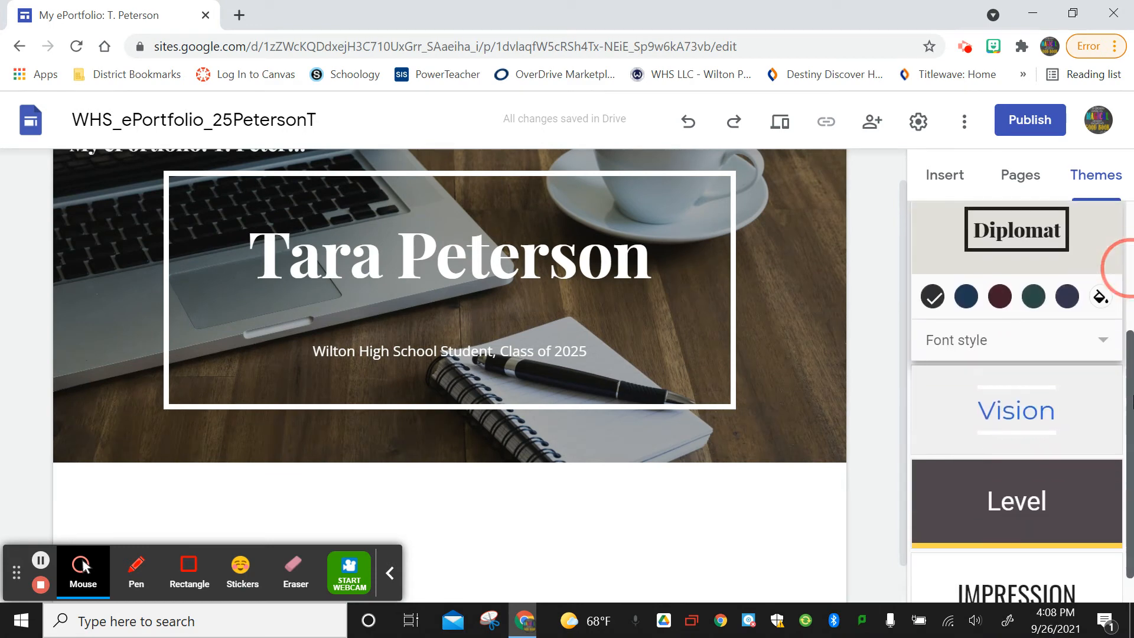
pyautogui.click(1030, 411)
pyautogui.click(1040, 477)
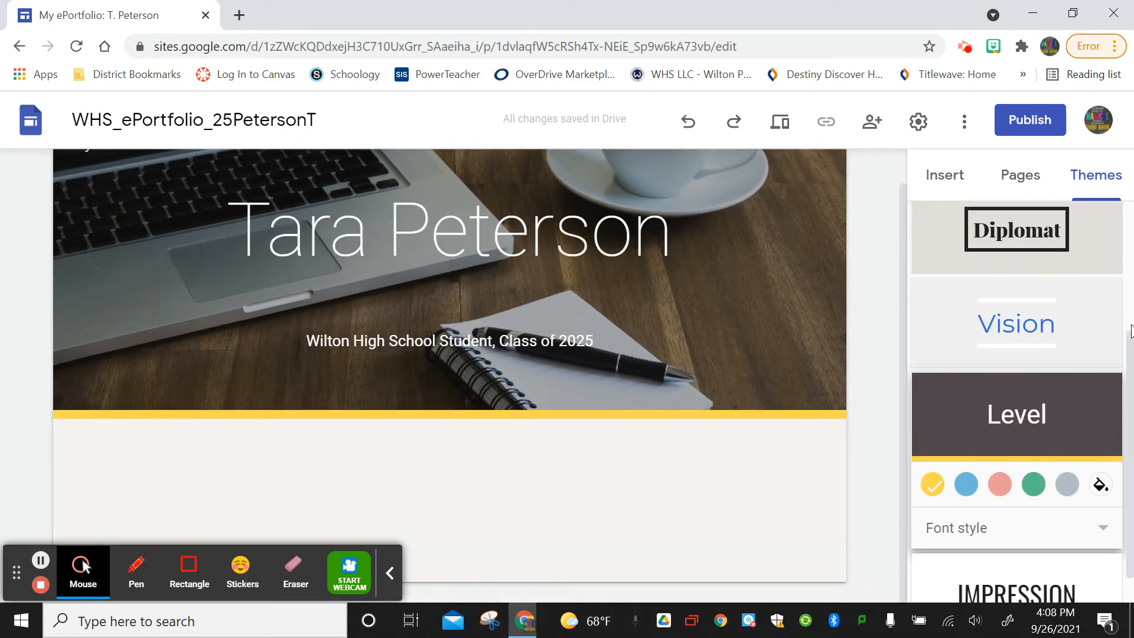
pyautogui.moveTo(1132, 361); pyautogui.dragTo(1106, 476)
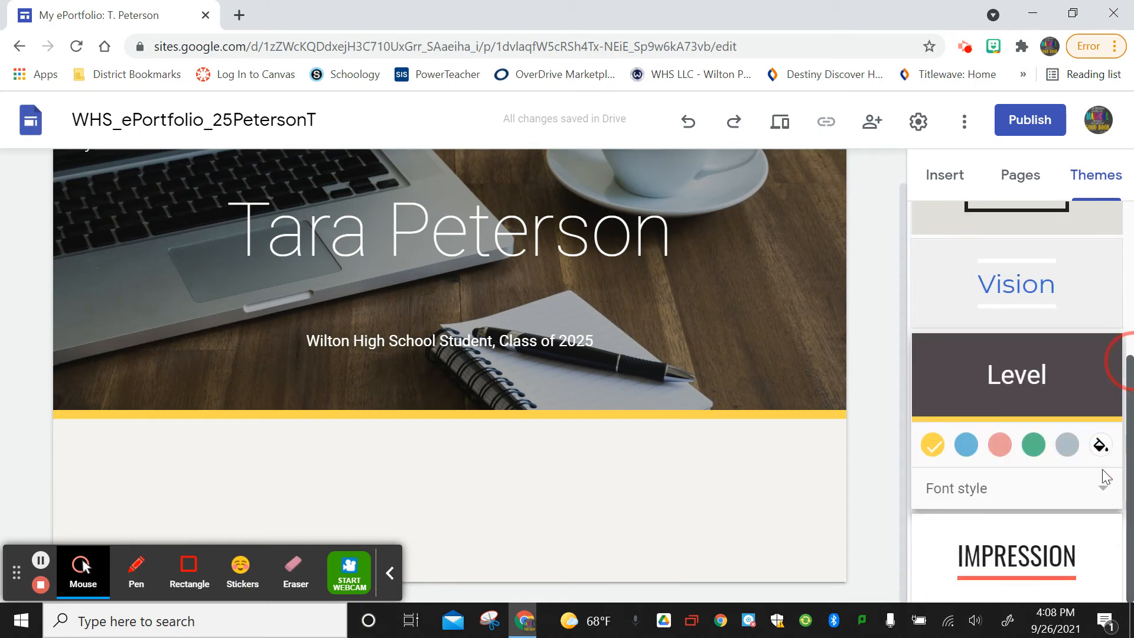
# Apply the Impression theme and choose its yellow colour option.
pyautogui.click(1028, 558)
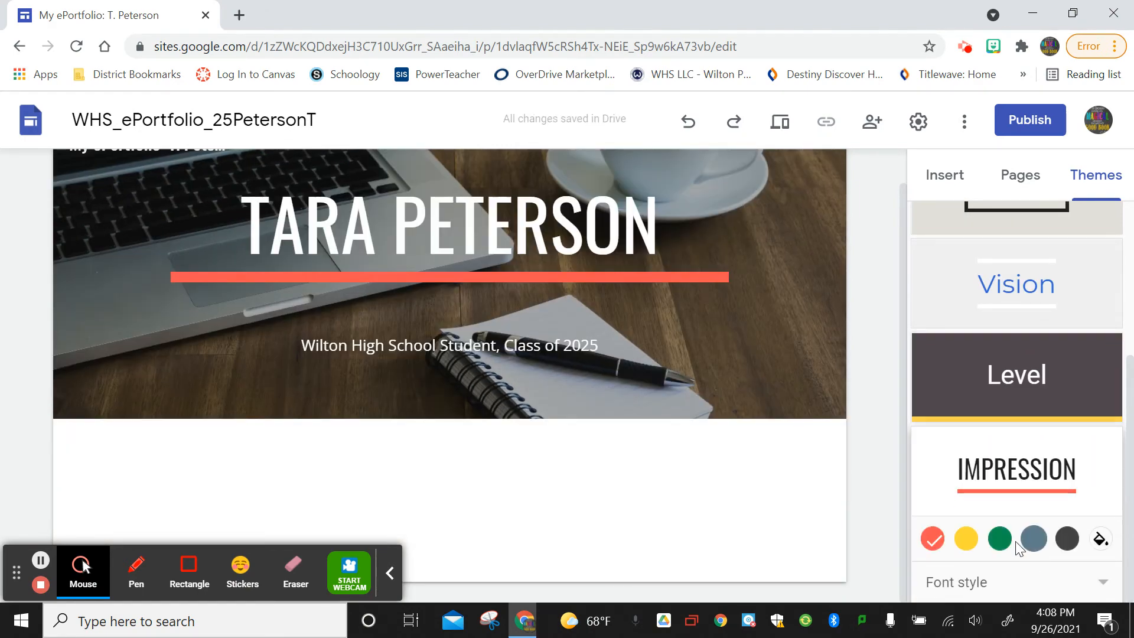
pyautogui.click(1006, 541)
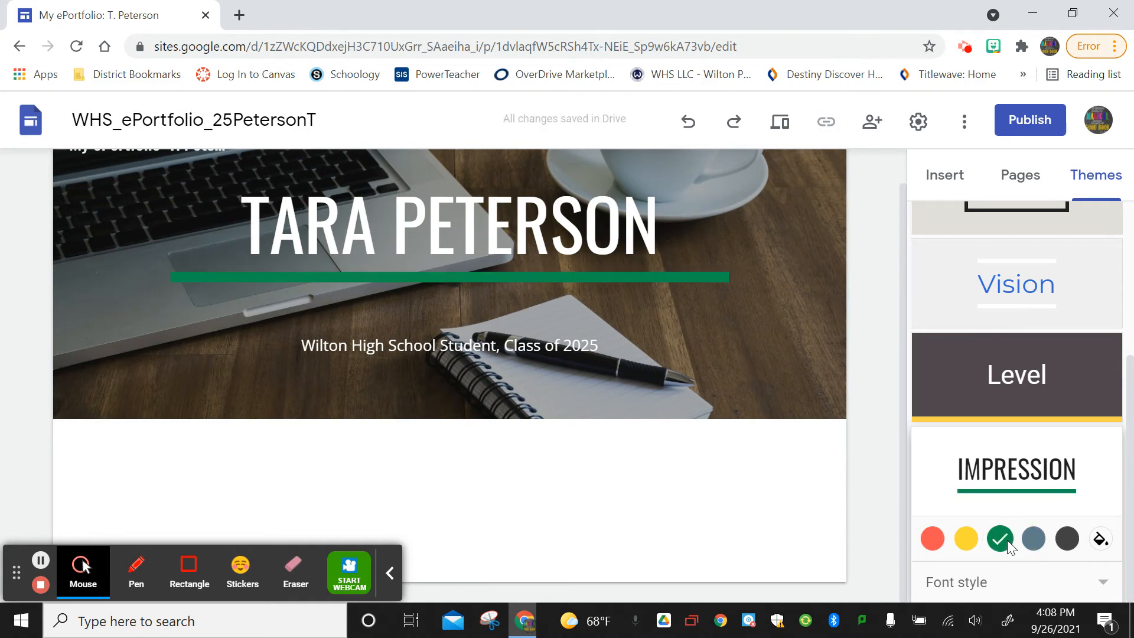
pyautogui.click(965, 539)
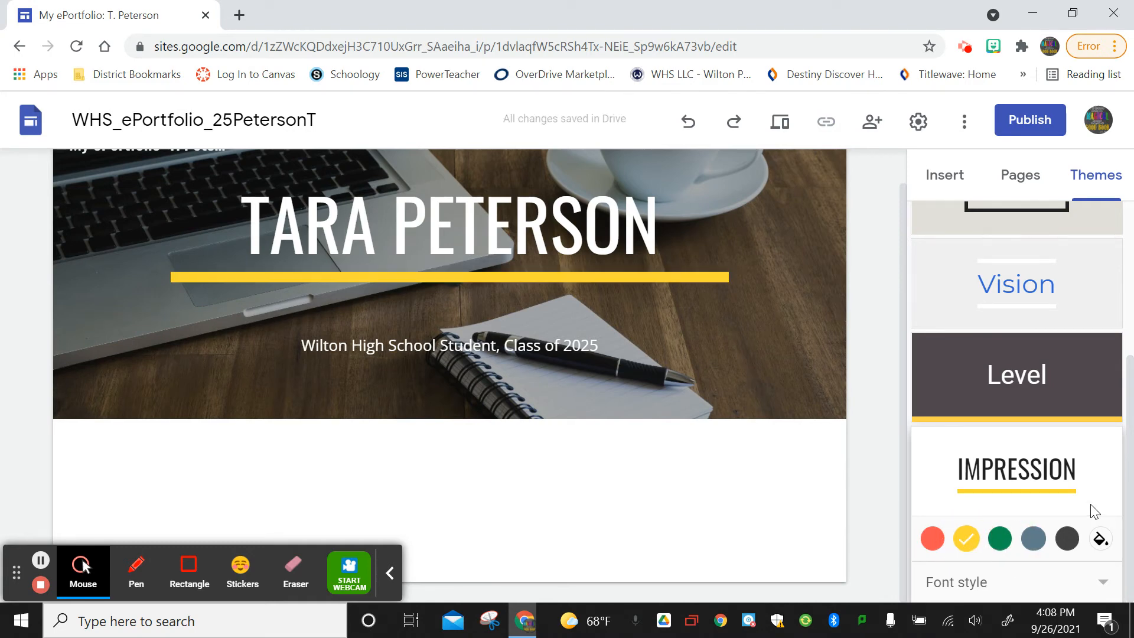
pyautogui.scroll(4, 1125, 475)
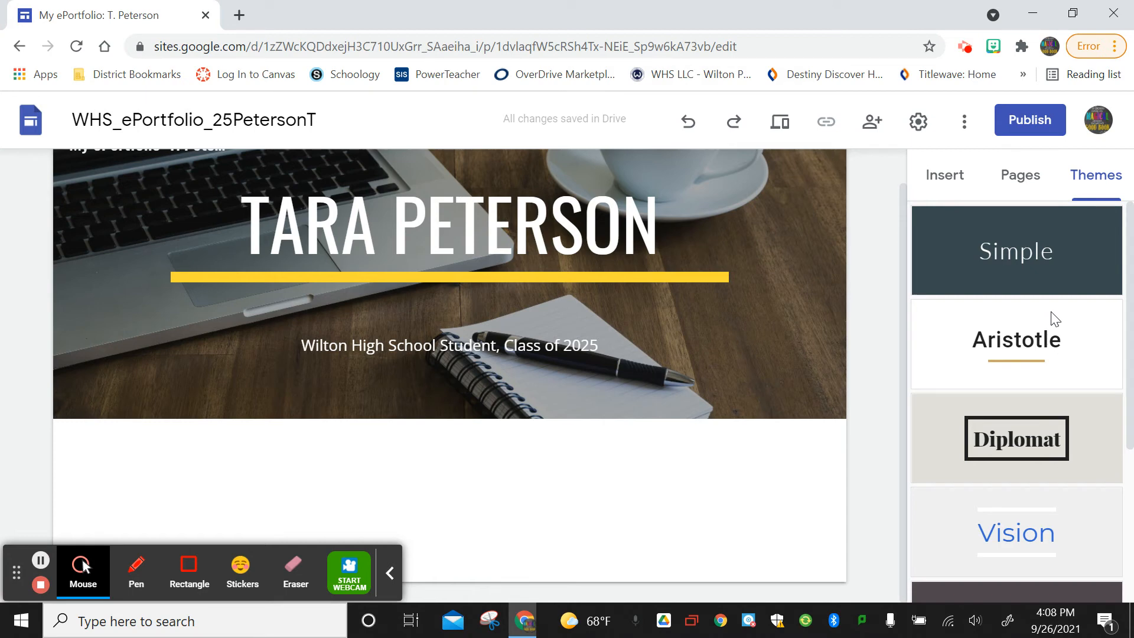
# Create a new page named '9th Grade' from the Pages panel.
pyautogui.click(1026, 183)
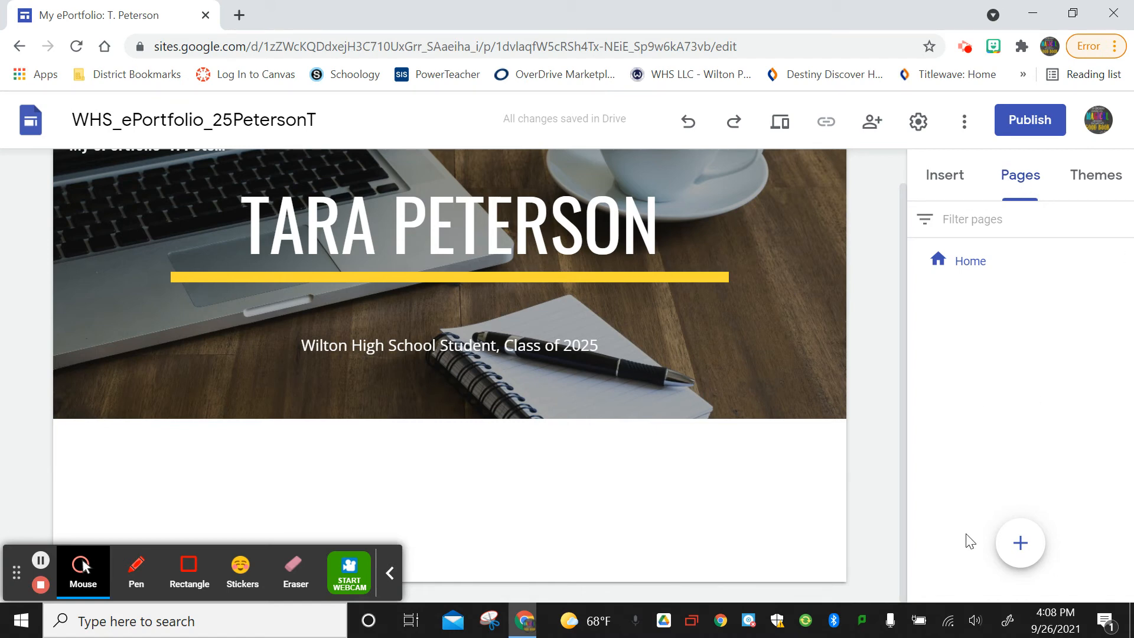
pyautogui.moveTo(1031, 551)
pyautogui.click(1022, 547)
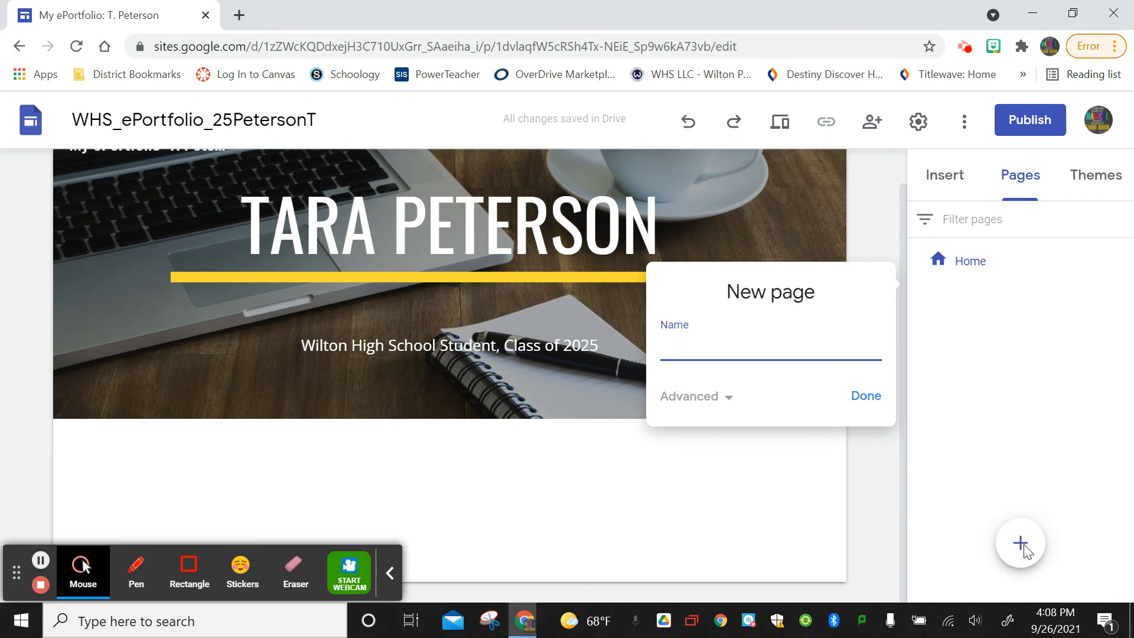
pyautogui.write('9th Grade')
pyautogui.press('Return')
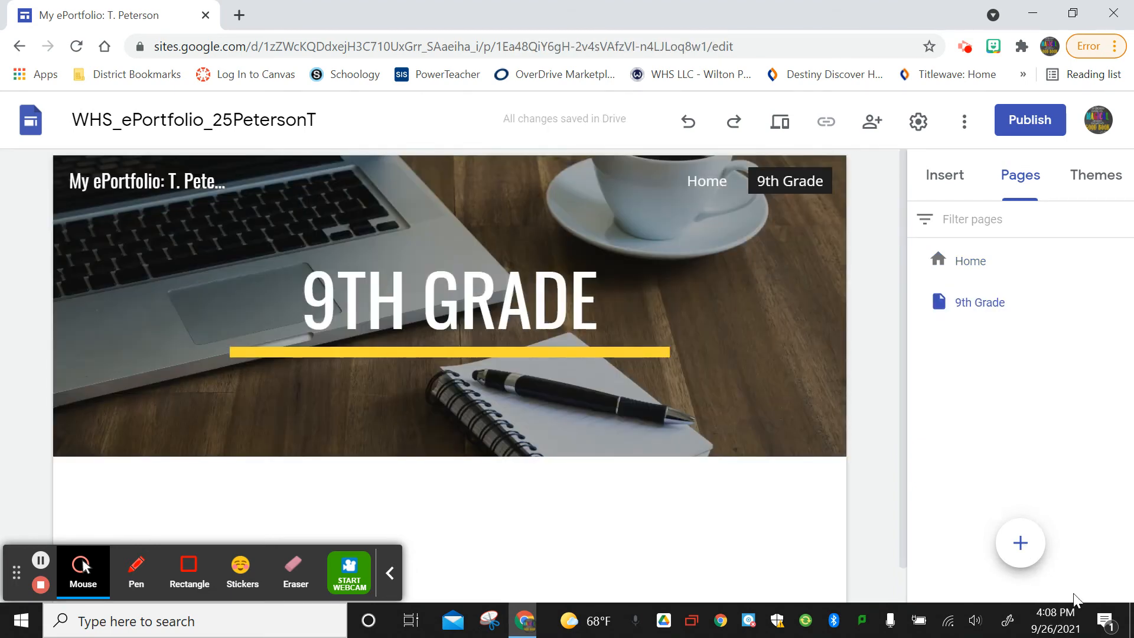
# Create three new pages named '10th Grade', '11th Grade' and '12th Grade'.
pyautogui.click(1020, 541)
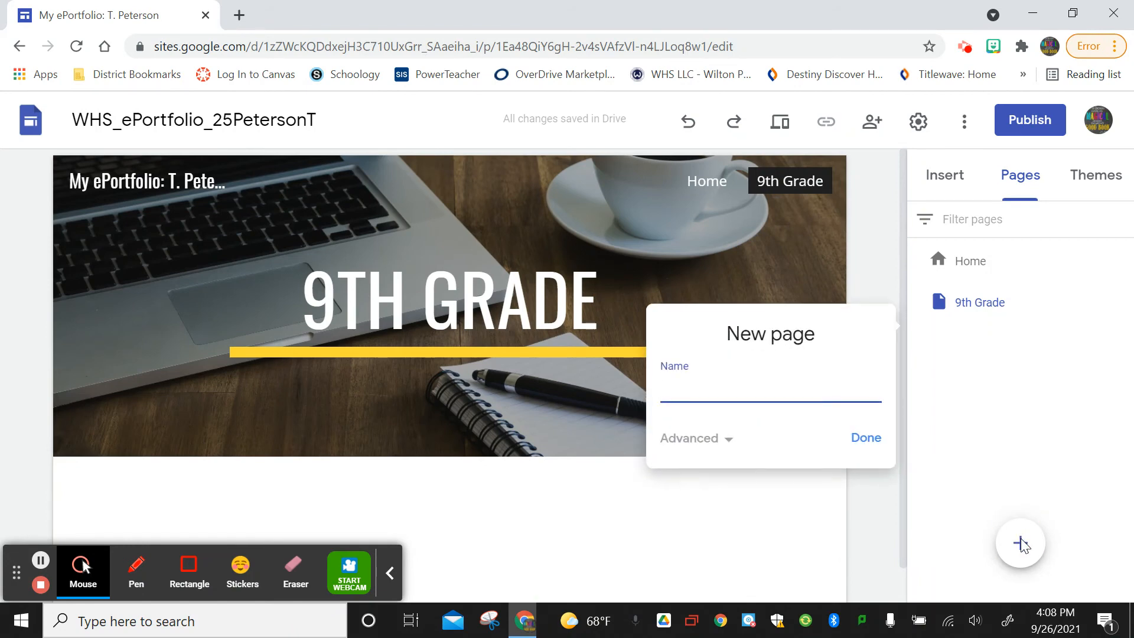
pyautogui.write('10th Grade')
pyautogui.press('Return')
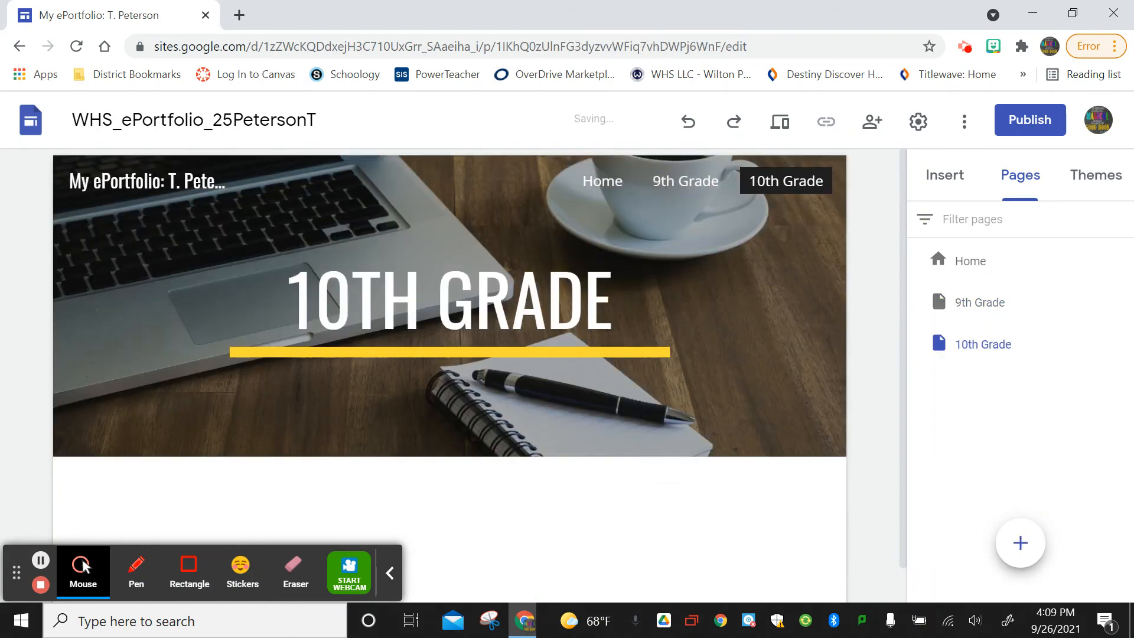
pyautogui.moveTo(1021, 543)
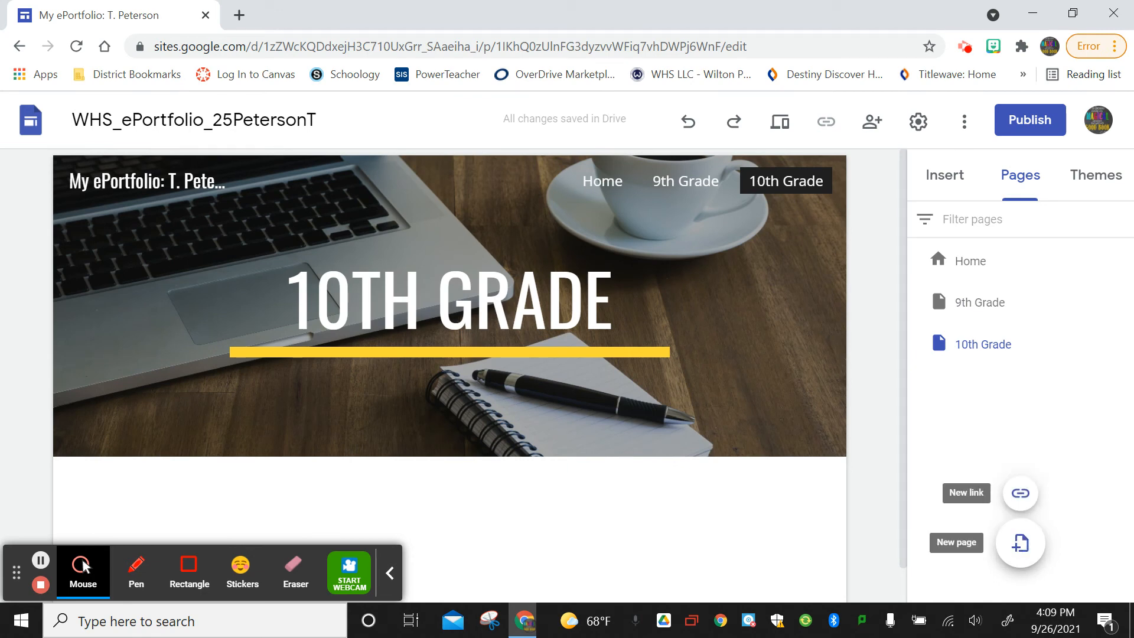
pyautogui.click(1020, 543)
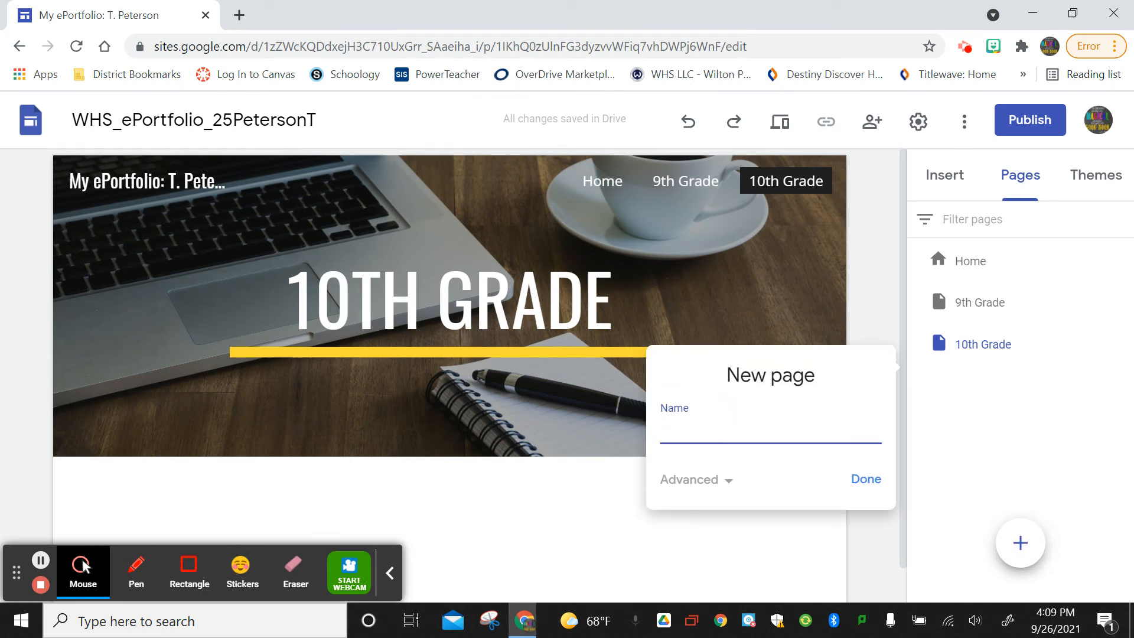
pyautogui.write('11th Grade')
pyautogui.press('Return')
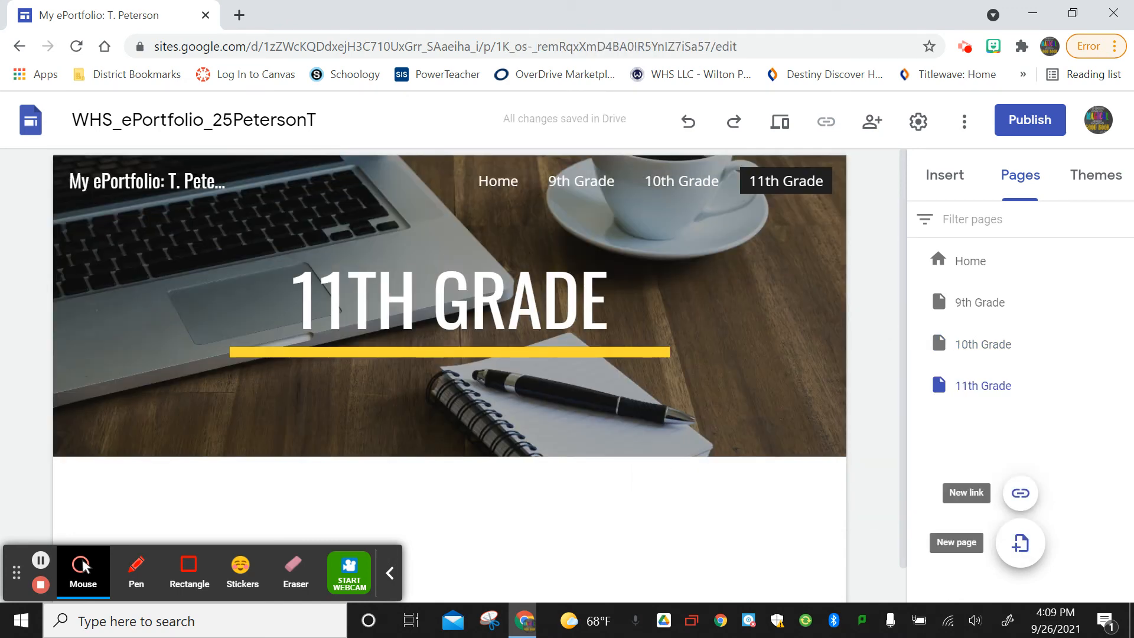
pyautogui.click(1020, 543)
pyautogui.write('12')
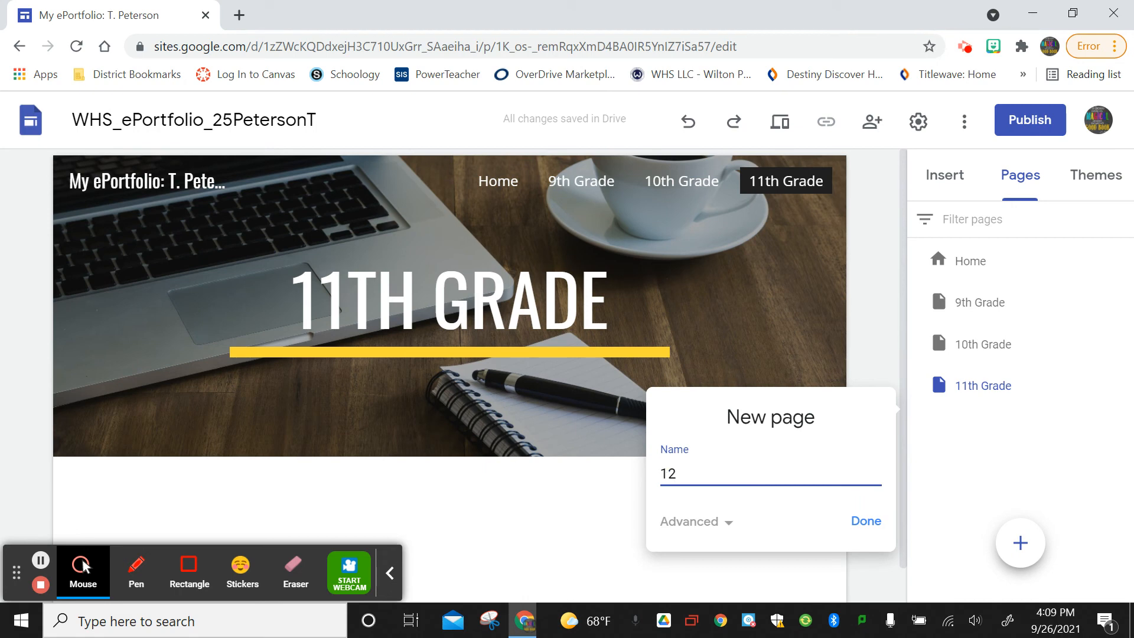
pyautogui.write('th Grade')
pyautogui.press('Return')
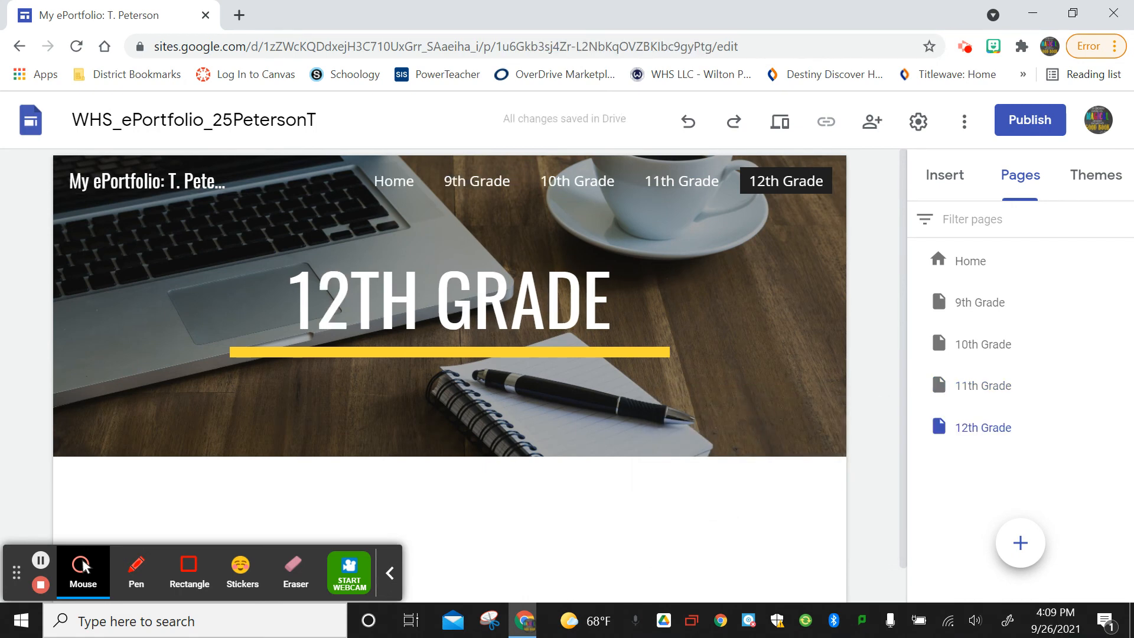
# Create the 'Beyond WHS' page, retrying after the first prompt closed without creating it.
pyautogui.moveTo(1021, 543)
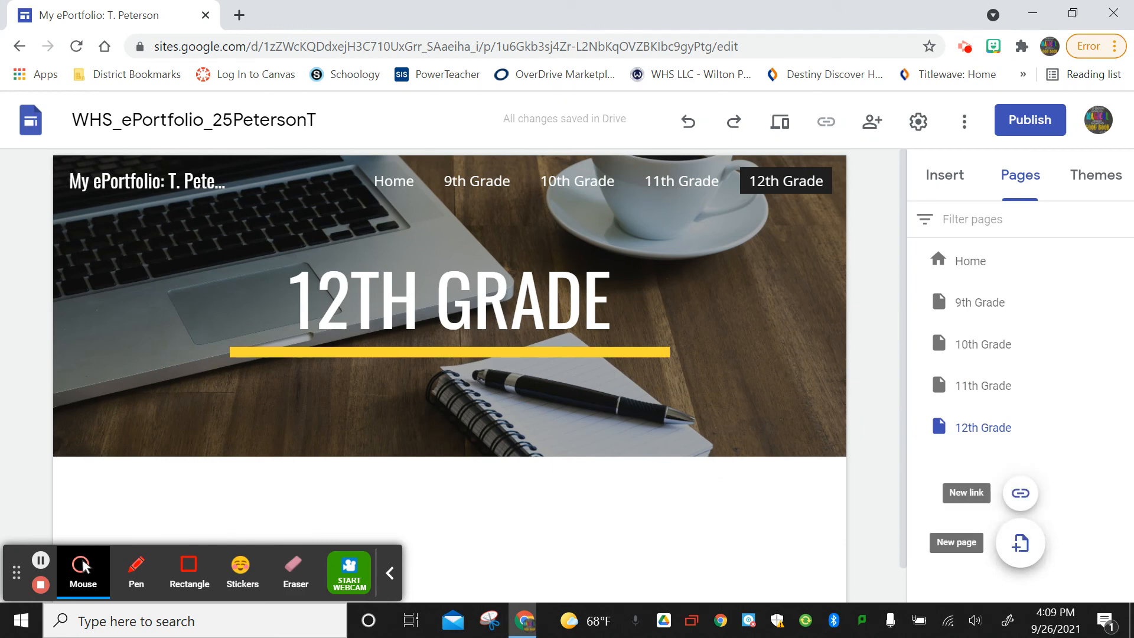
pyautogui.click(1021, 543)
pyautogui.write('WH')
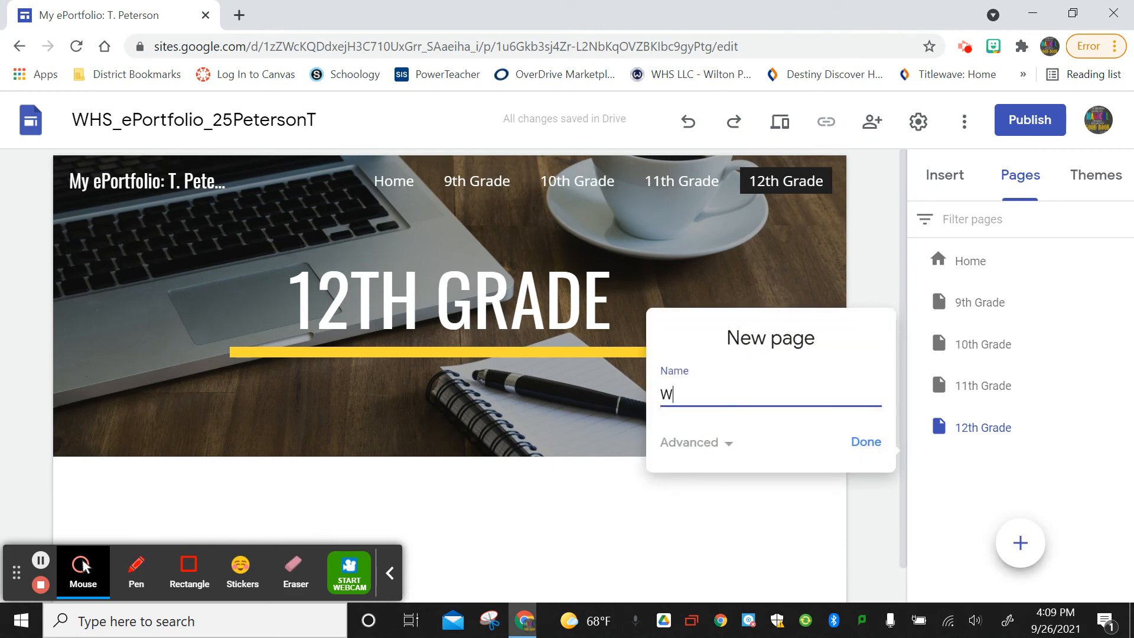
pyautogui.press('BackSpace')
pyautogui.press('BackSpace')
pyautogui.write('Beyond WHS')
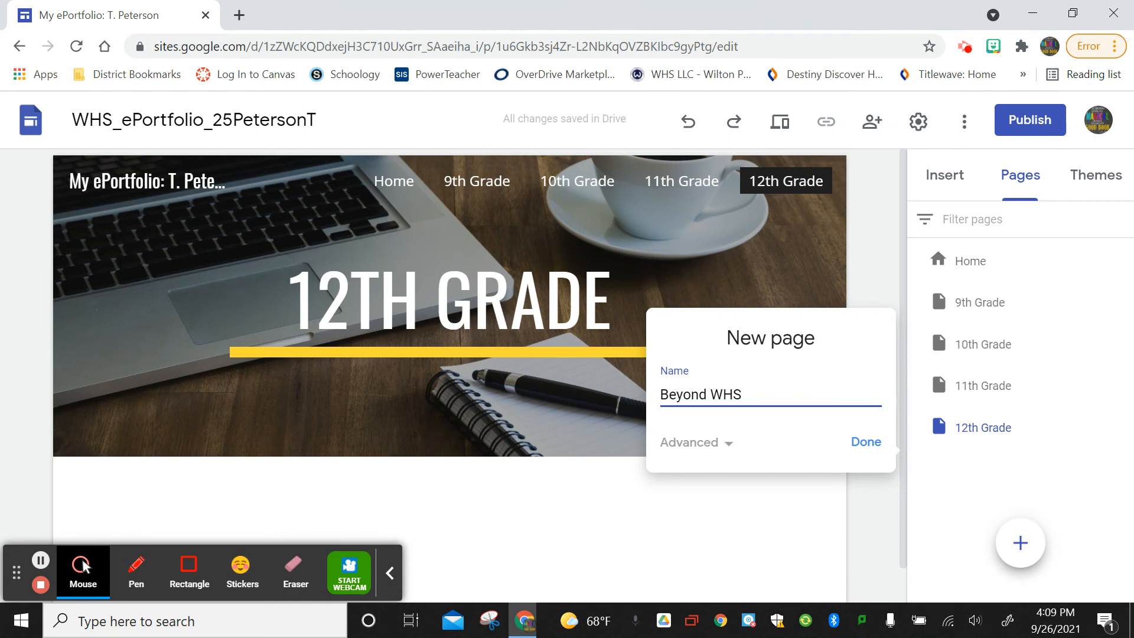
pyautogui.press('Return')
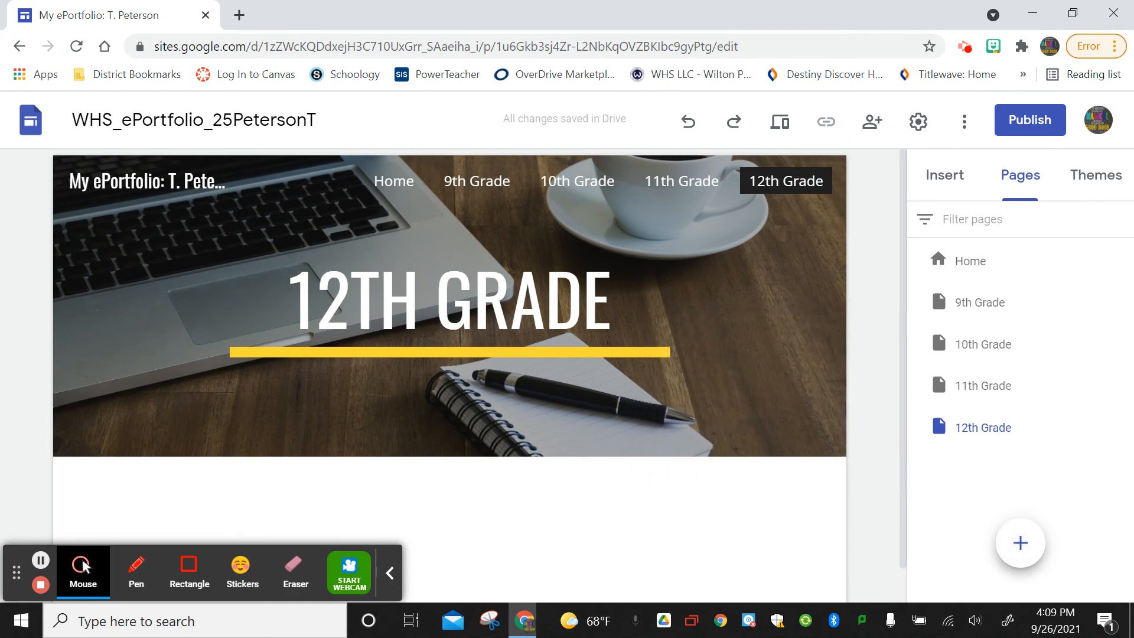
pyautogui.click(1021, 543)
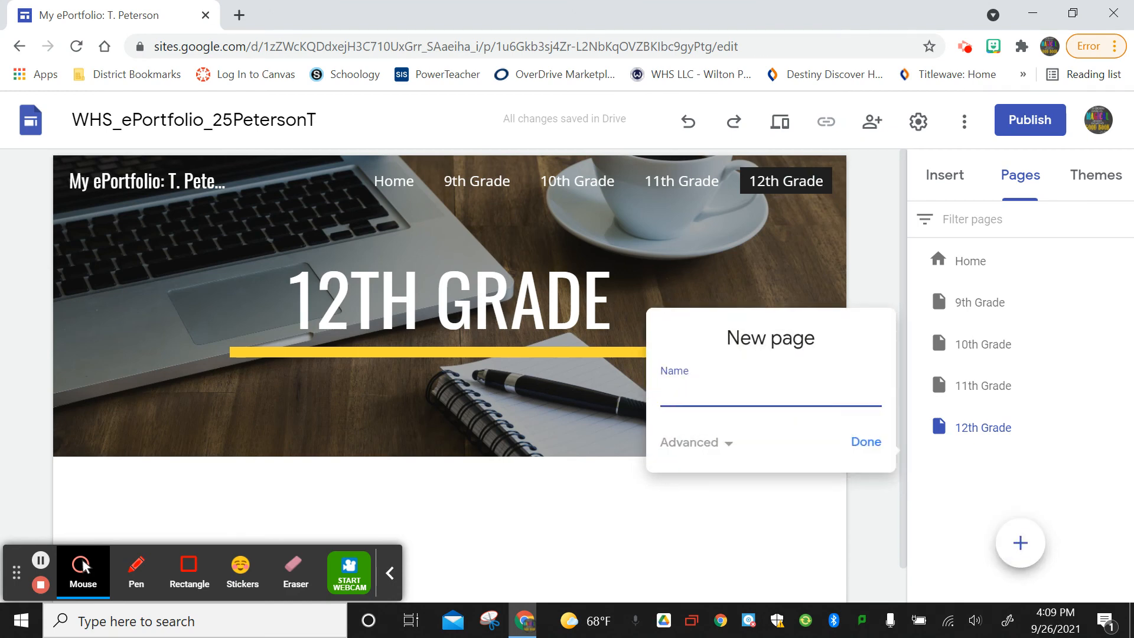
pyautogui.write('Beyond WHS')
pyautogui.press('Return')
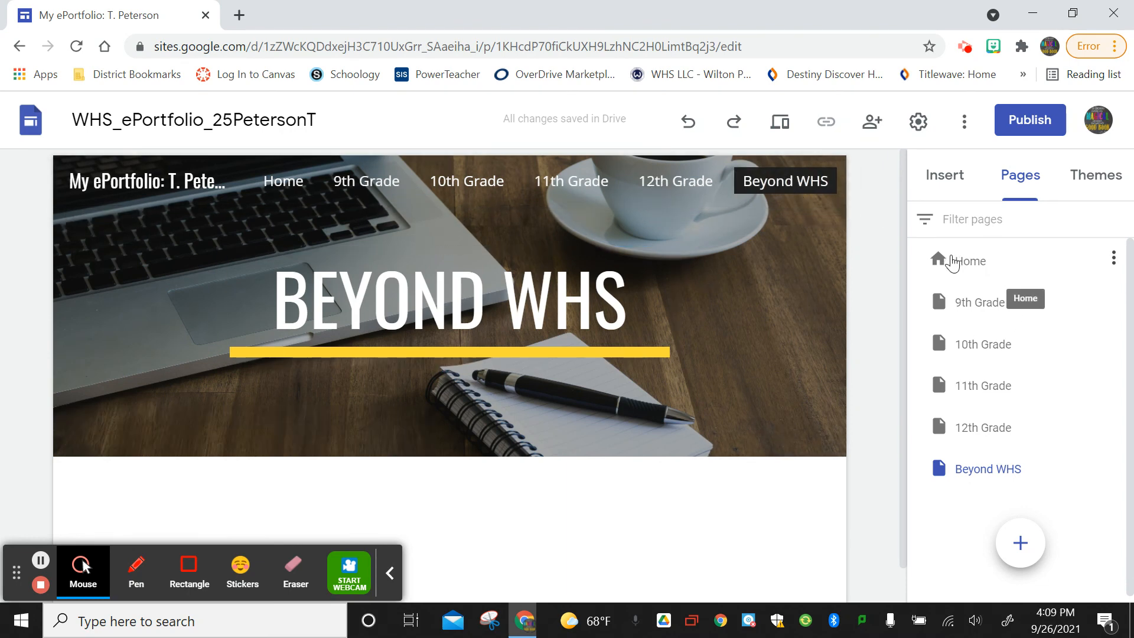
# Step through the 12th, 11th, 10th and 9th Grade pages from the navigation bar, ending back on Home.
pyautogui.click(952, 262)
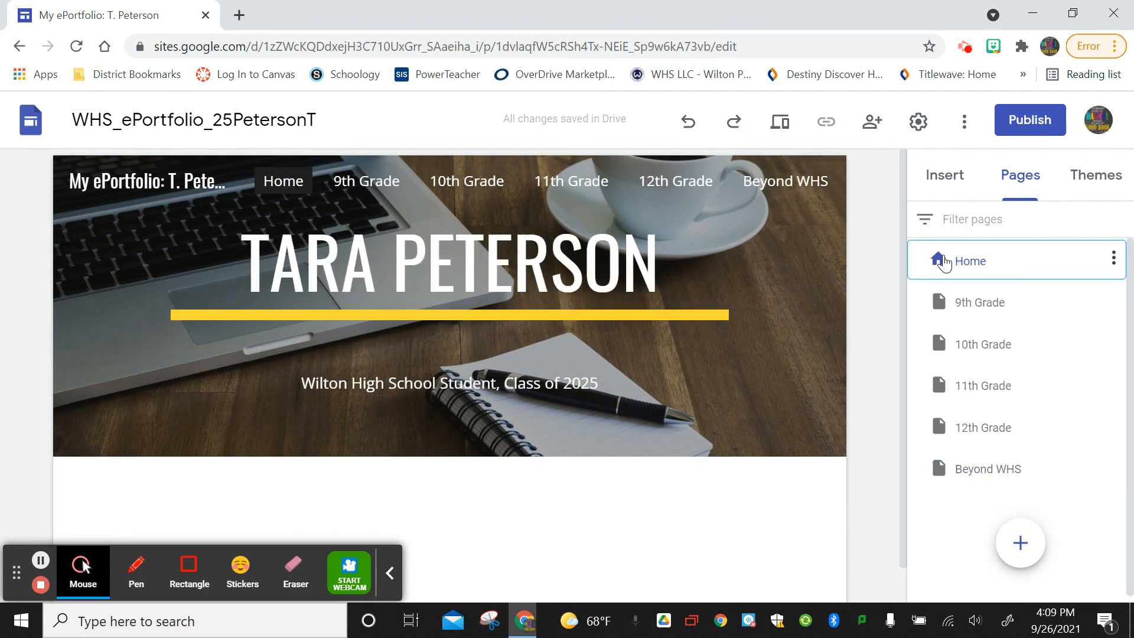
pyautogui.click(685, 181)
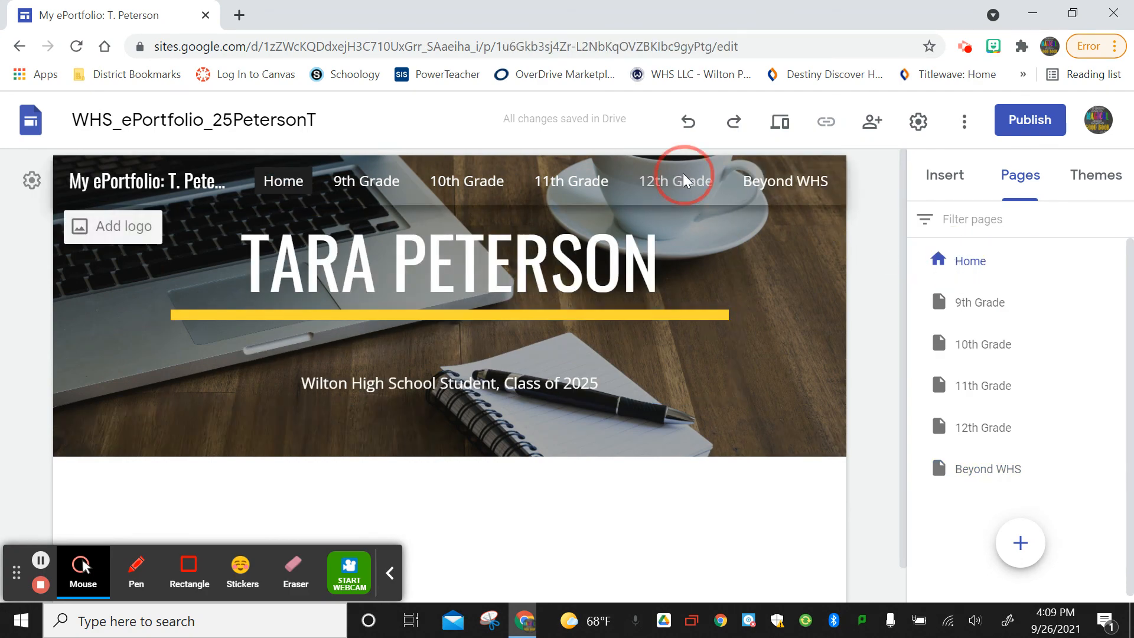
pyautogui.click(579, 180)
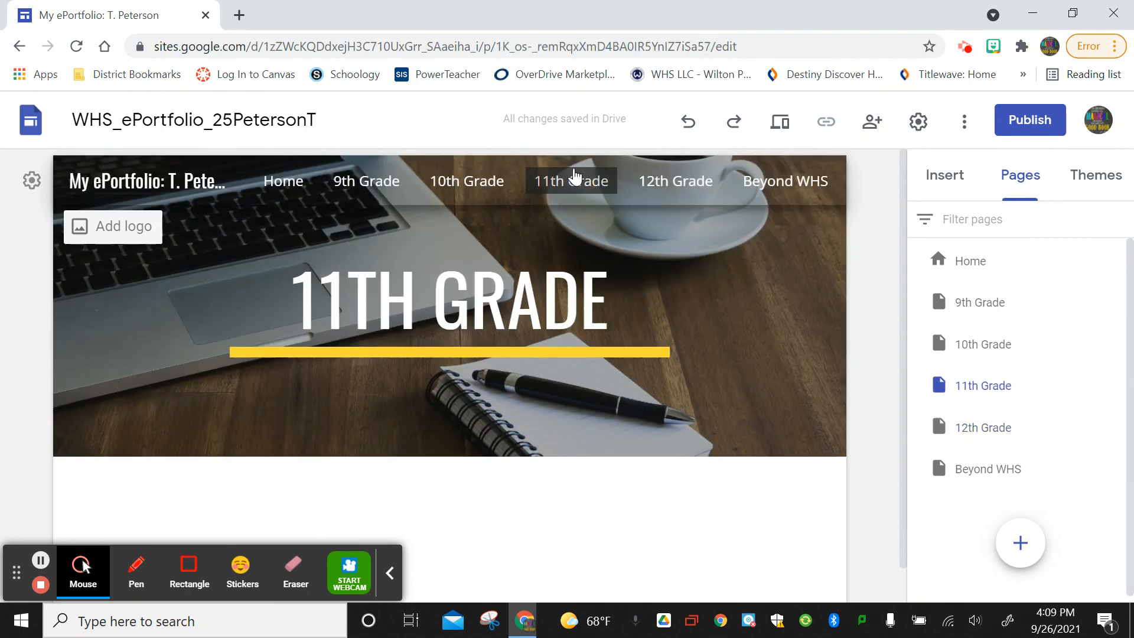
pyautogui.click(451, 189)
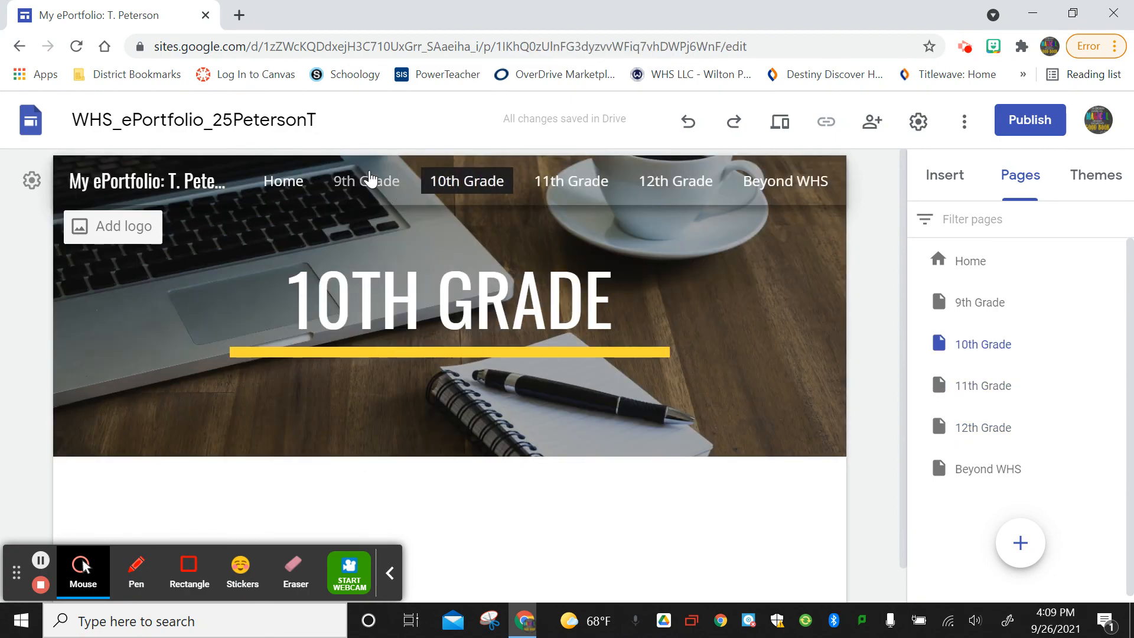
pyautogui.click(371, 179)
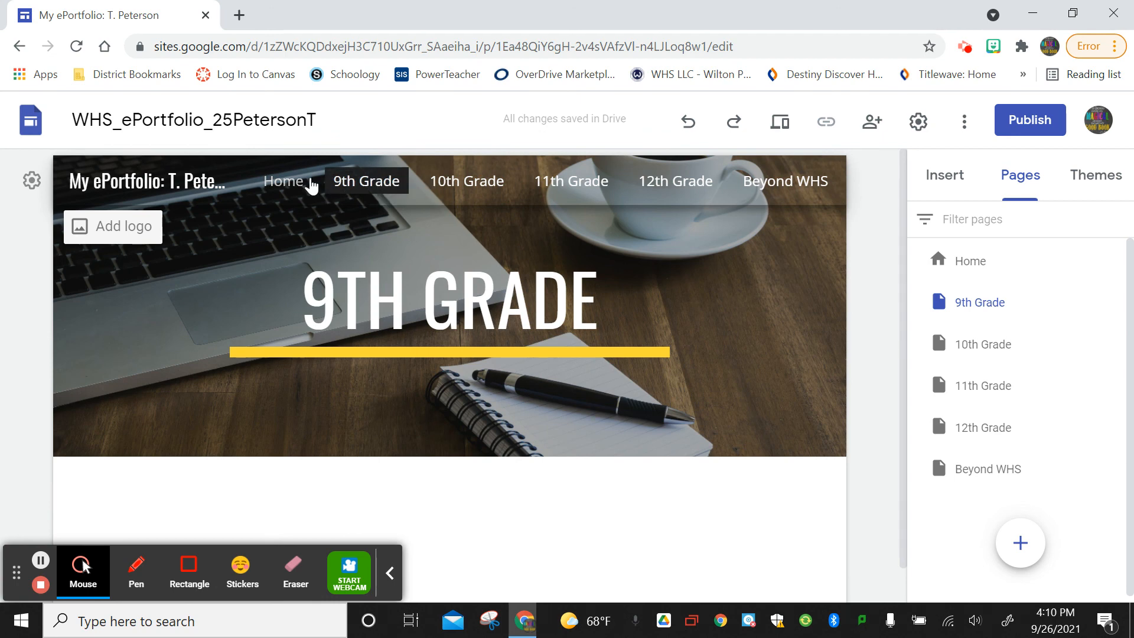
pyautogui.click(283, 181)
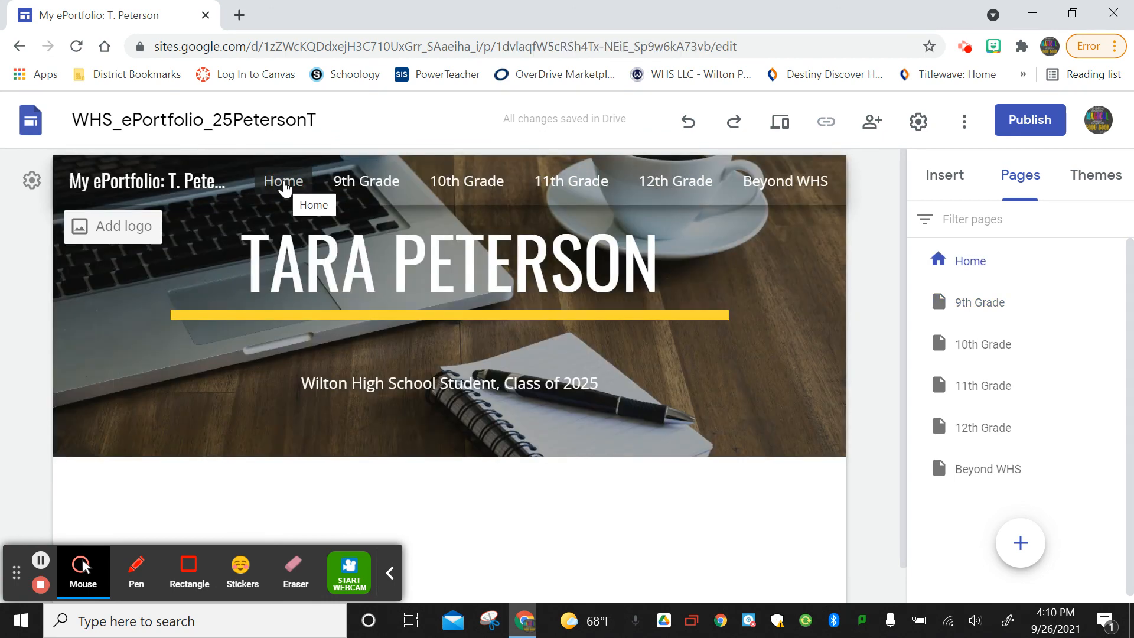